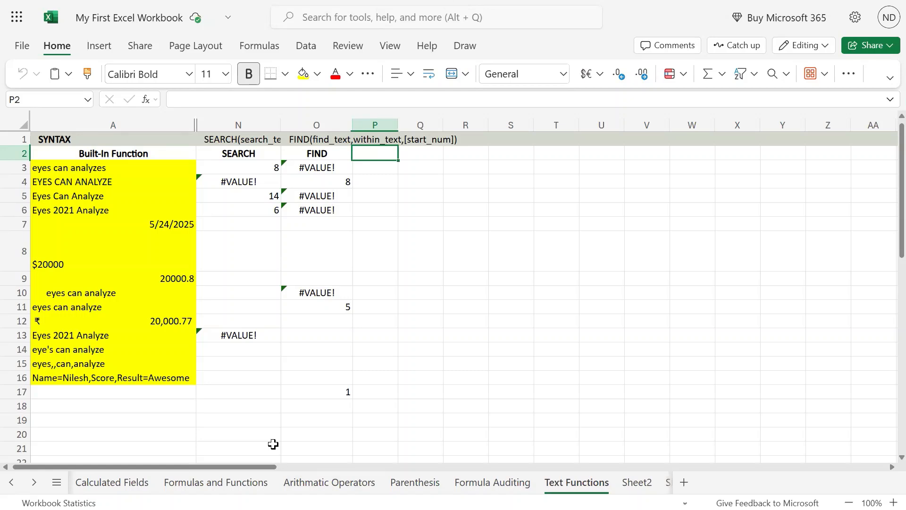
# - Enter the column heading REPLACE in cell P2
pyautogui.write('REPLACE')
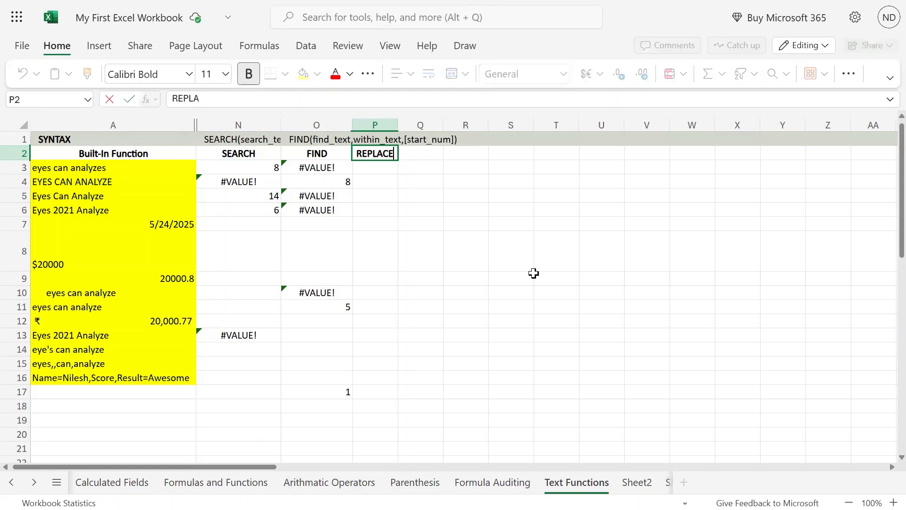
pyautogui.press('Return')
# - Enter the syntax text "REPLACE(old_text,start_num,numchars, newtext)" in cell P1, above the REPLACE heading
pyautogui.press('Up')
pyautogui.press('Up')
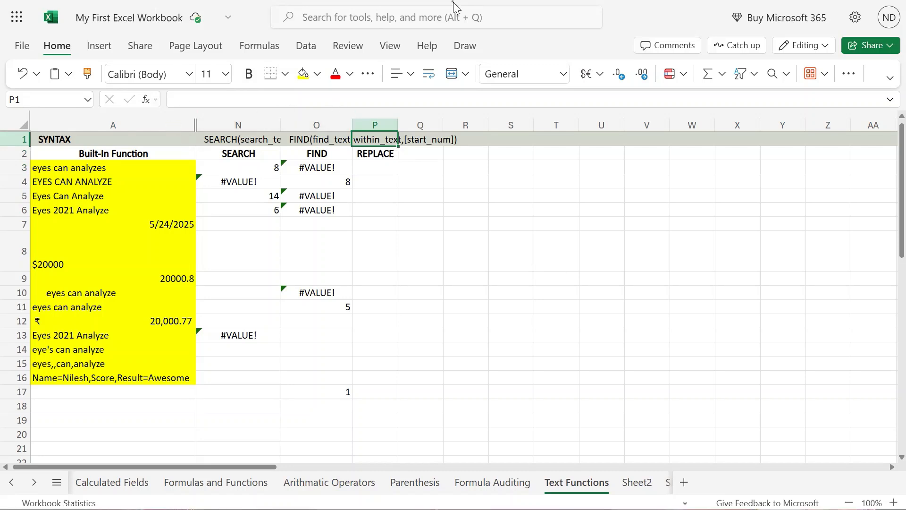
pyautogui.moveTo(453, 2)
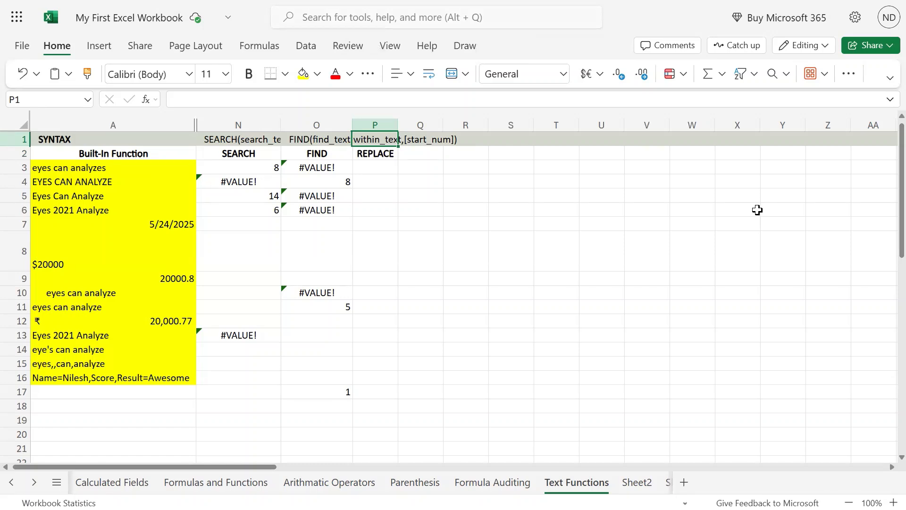
pyautogui.write('REPLACE')
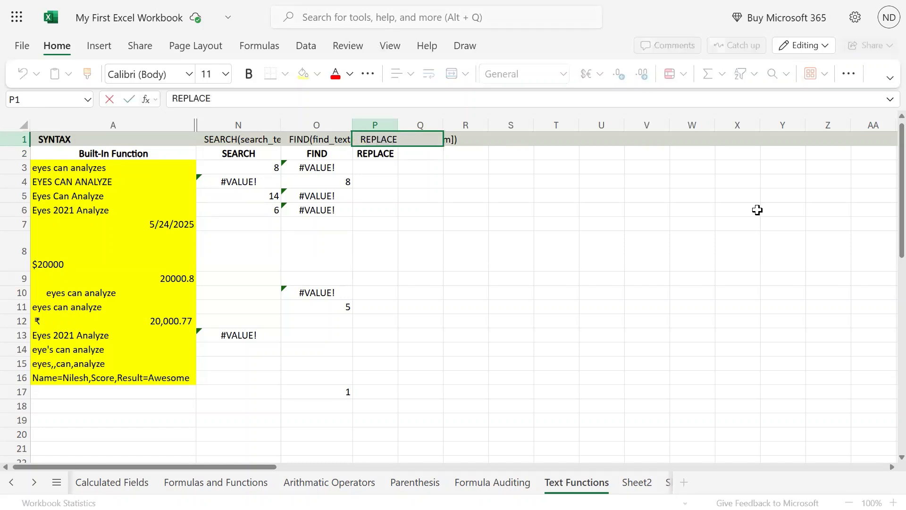
pyautogui.write('(OLD')
pyautogui.press('BackSpace')
pyautogui.press('BackSpace')
pyautogui.press('BackSpace')
pyautogui.write('old_text,')
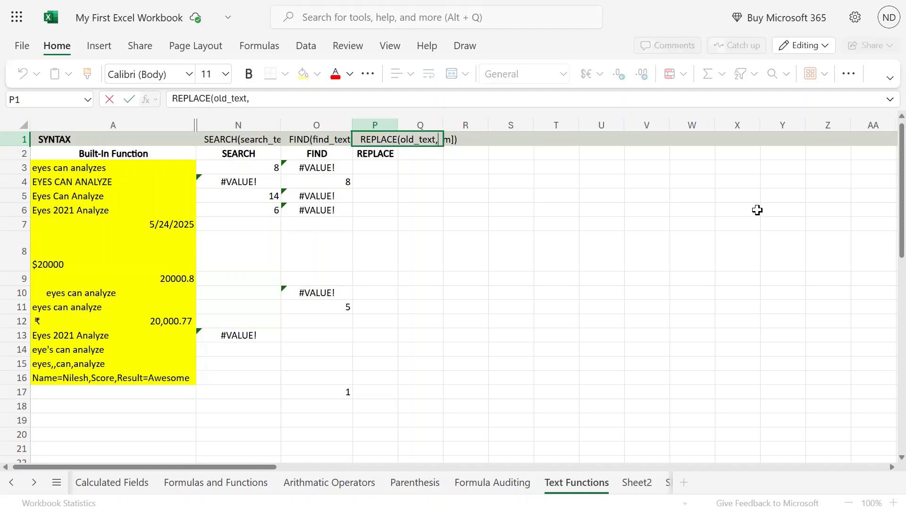
pyautogui.write('start_nu')
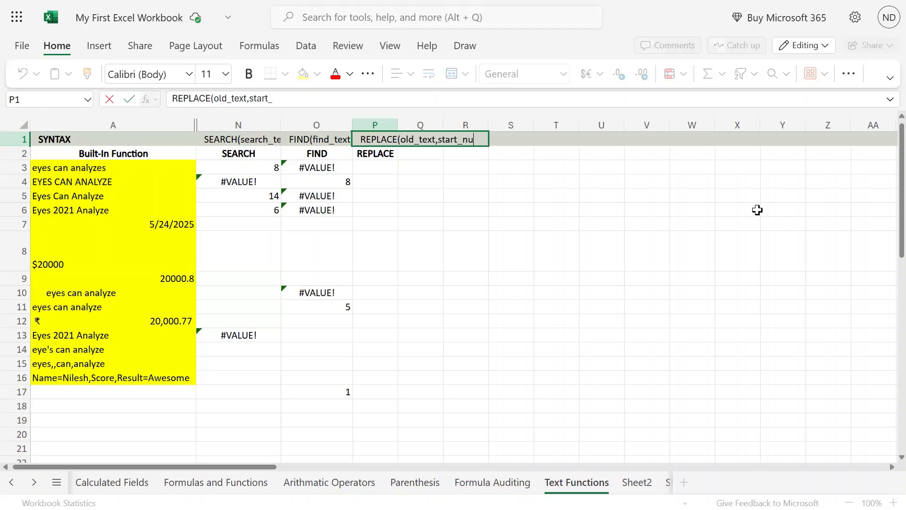
pyautogui.write('m,')
pyautogui.write('num')
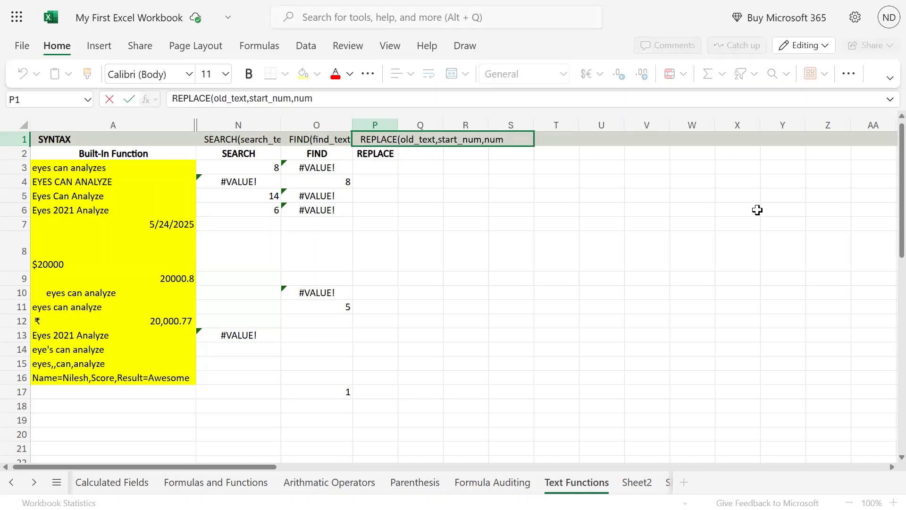
pyautogui.write('chars, new')
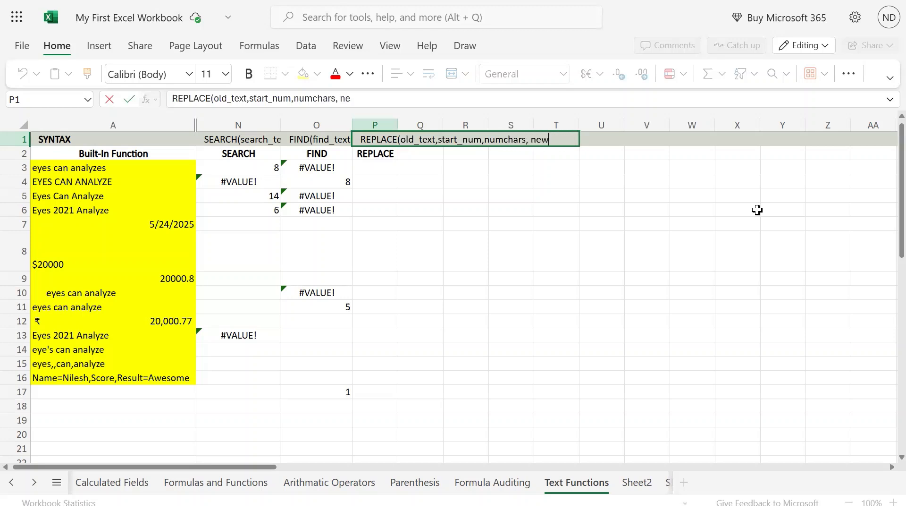
pyautogui.write('text)')
pyautogui.click(452, 1)
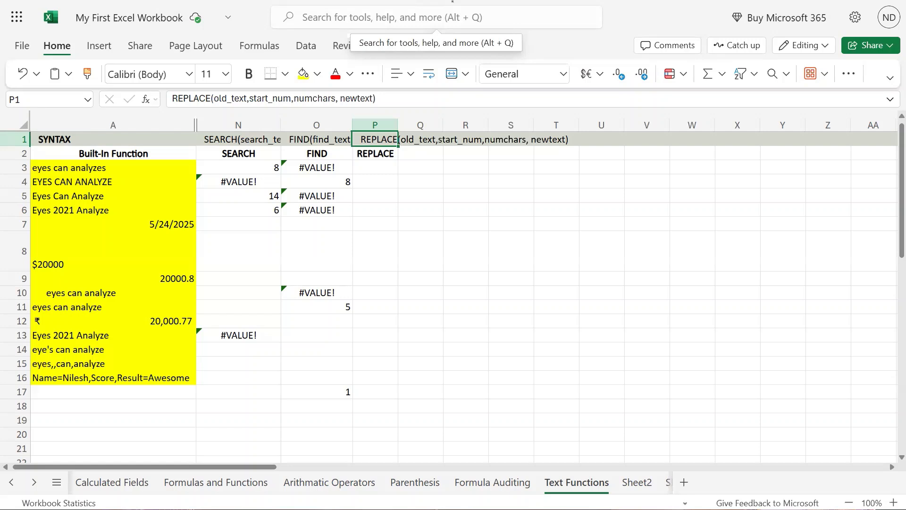
pyautogui.click(294, 102)
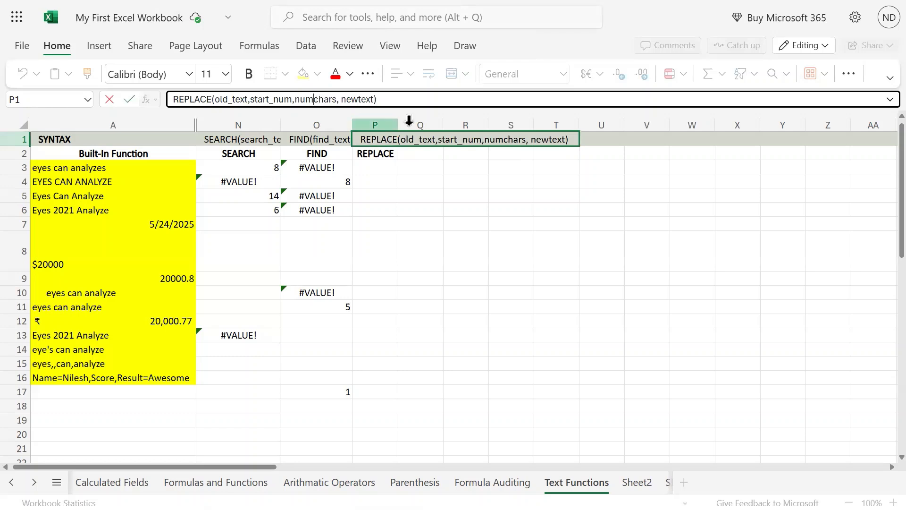
pyautogui.click(486, 138)
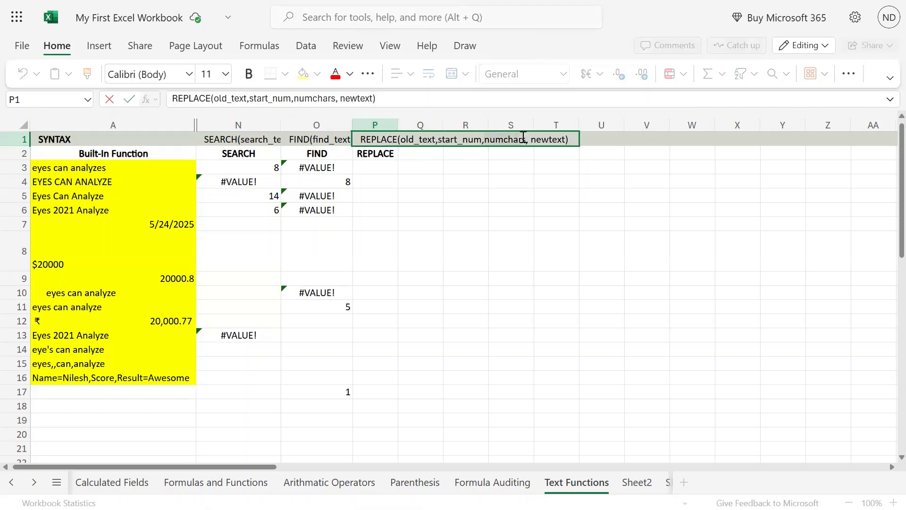
pyautogui.click(503, 141)
pyautogui.press('BackSpace')
pyautogui.write('m')
pyautogui.click(313, 99)
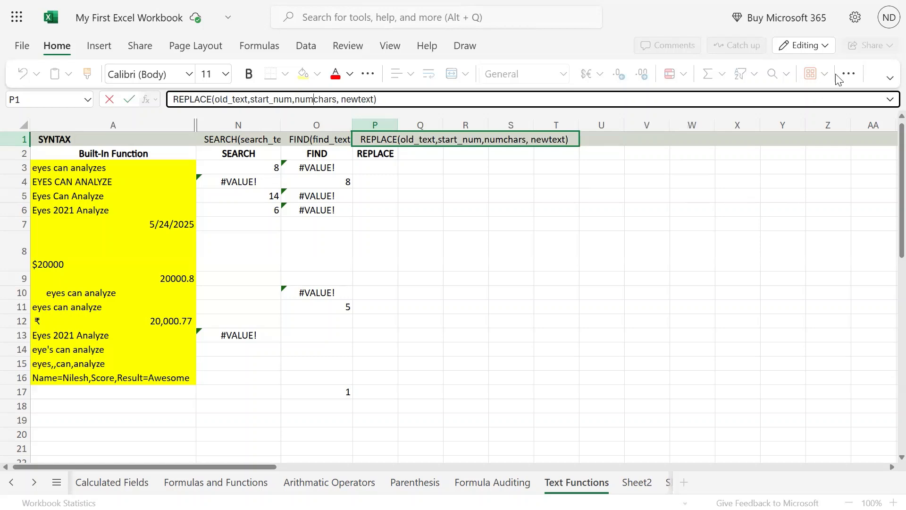
pyautogui.press('Return')
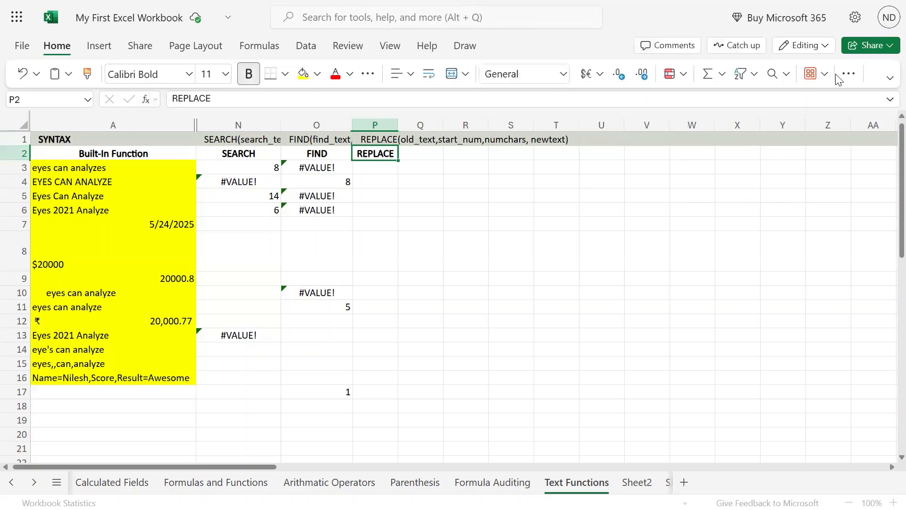
pyautogui.press('Up')
pyautogui.press('F2')
pyautogui.press('Left')
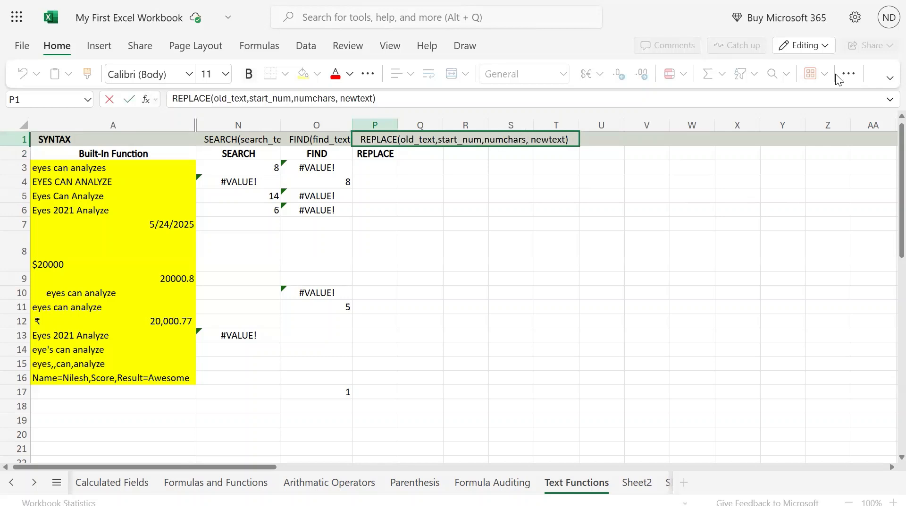
pyautogui.press('Return')
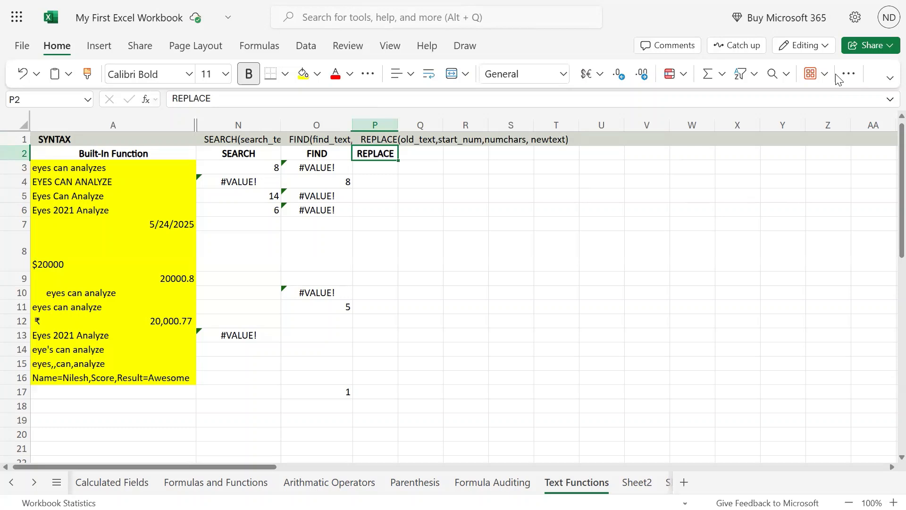
pyautogui.press('Up')
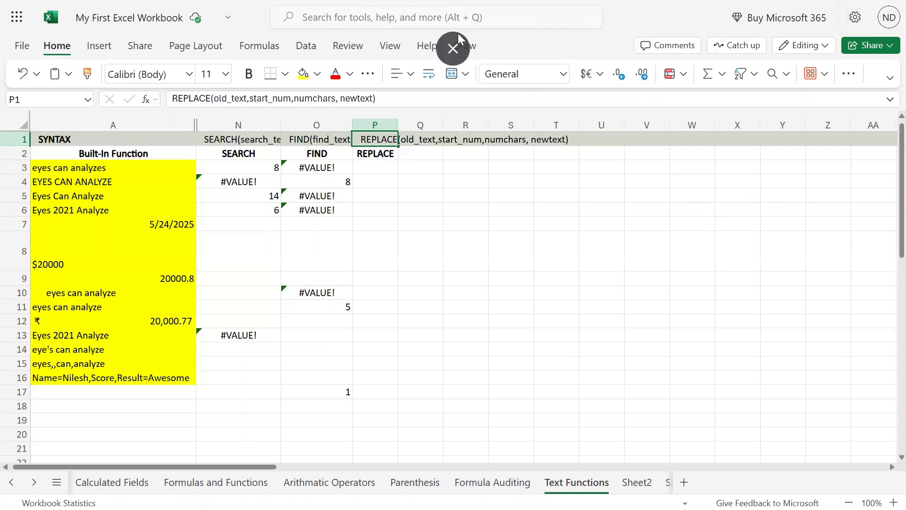
pyautogui.click(377, 168)
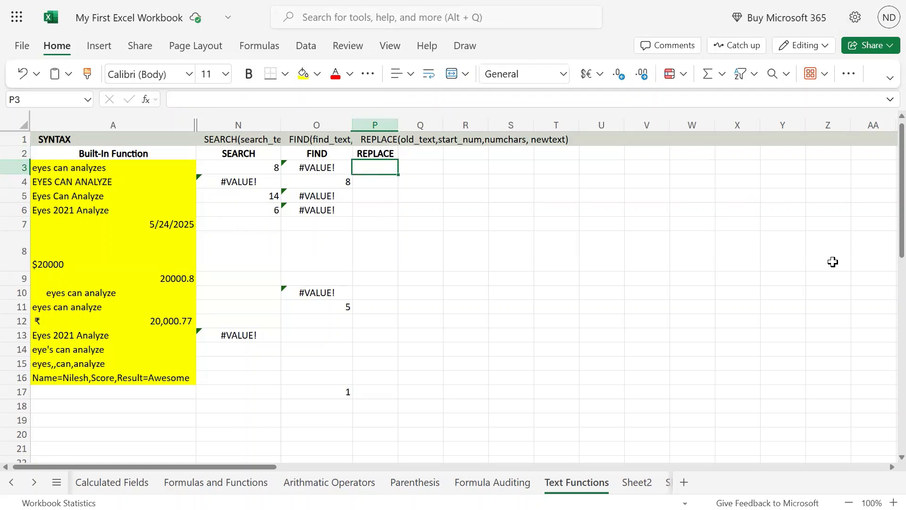
# - Hide the SEARCH and FIND columns N and O, and widen column P
pyautogui.moveTo(242, 121); pyautogui.dragTo(295, 126)
pyautogui.rightClick(296, 126)
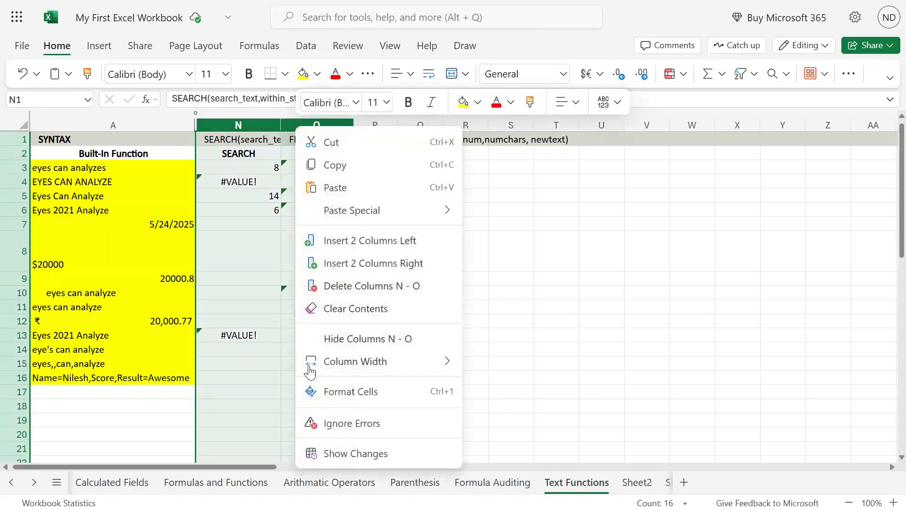
pyautogui.click(314, 344)
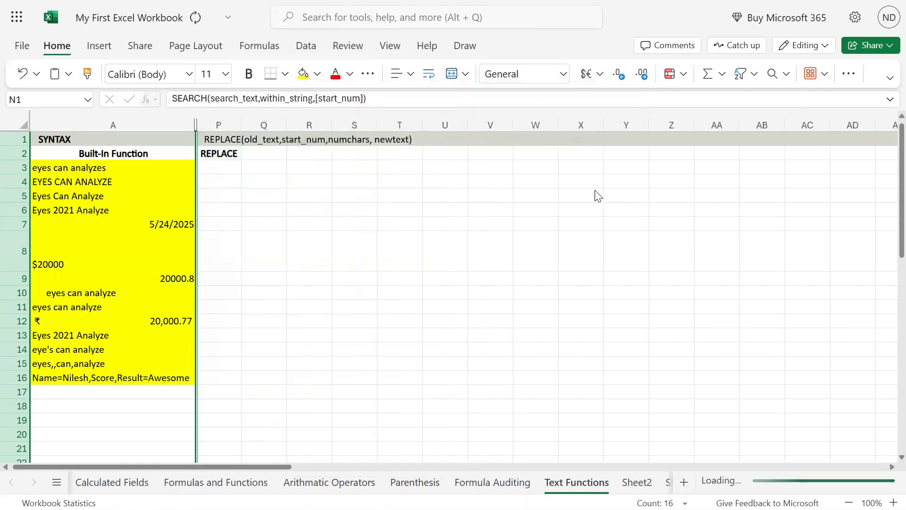
pyautogui.moveTo(240, 125); pyautogui.dragTo(272, 125)
# - Enter the formula =REPLACE(A3,6,3,"does") in cell P3
pyautogui.click(239, 170)
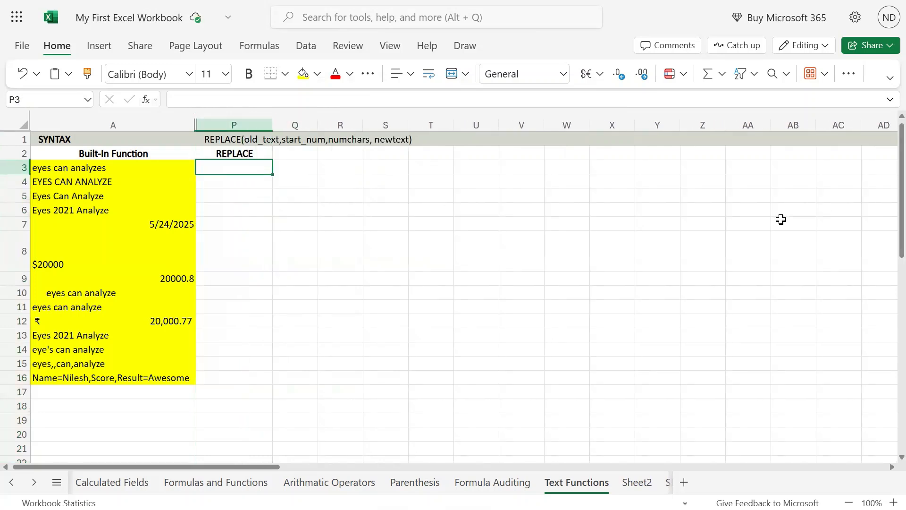
pyautogui.write('=')
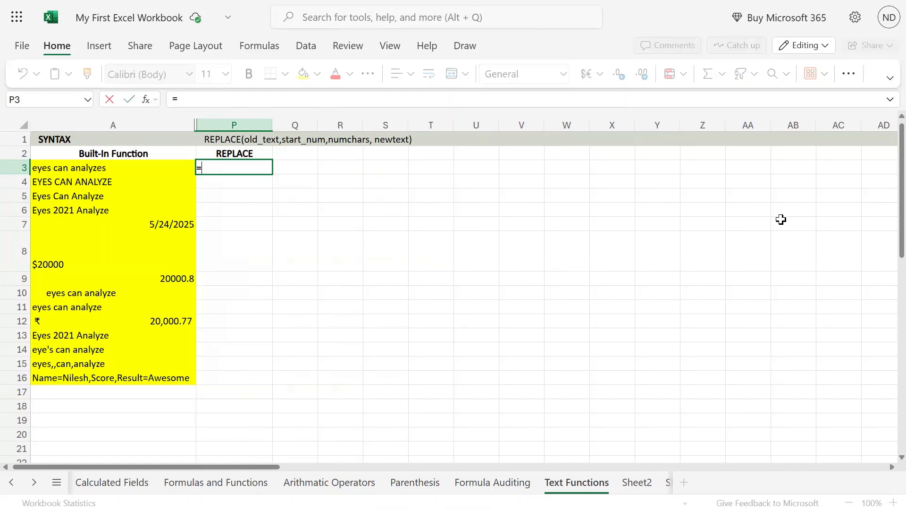
pyautogui.write('reaplce')
pyautogui.press('BackSpace')
pyautogui.press('BackSpace')
pyautogui.press('BackSpace')
pyautogui.press('BackSpace')
pyautogui.press('BackSpace')
pyautogui.write('place')
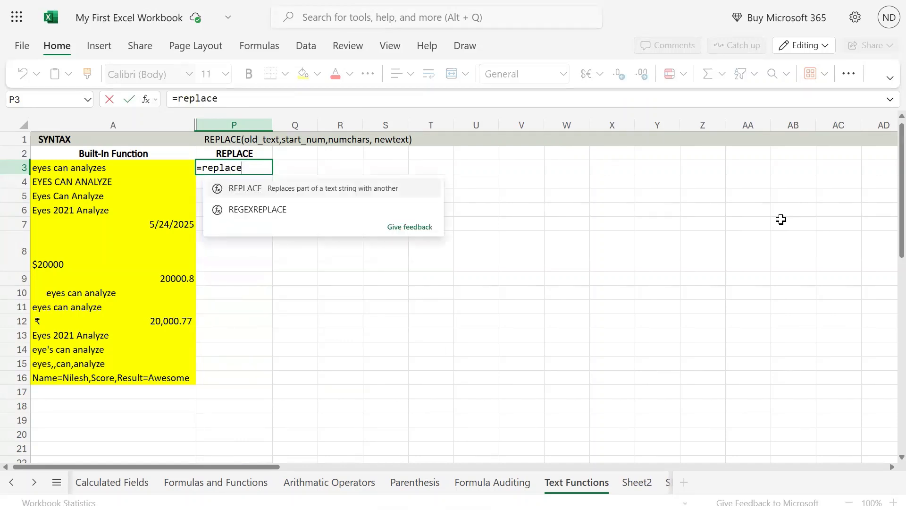
pyautogui.write('(')
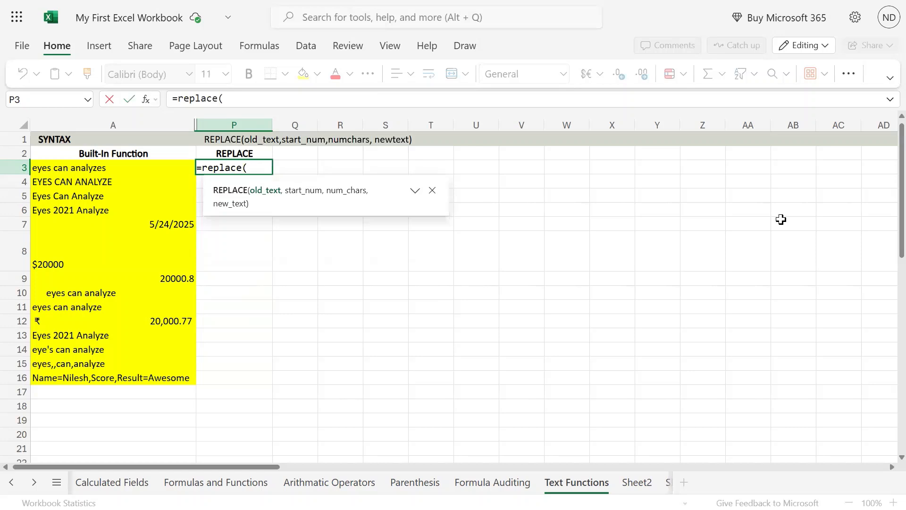
pyautogui.press('Left')
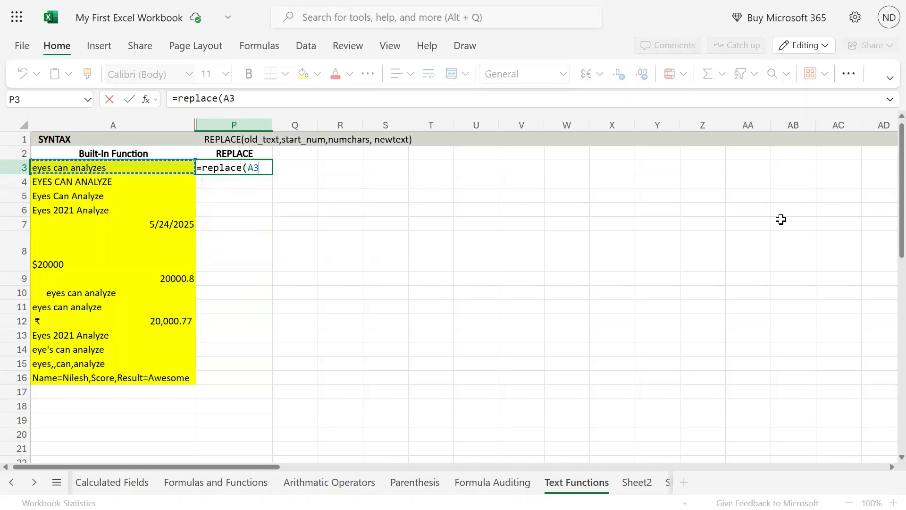
pyautogui.write(',')
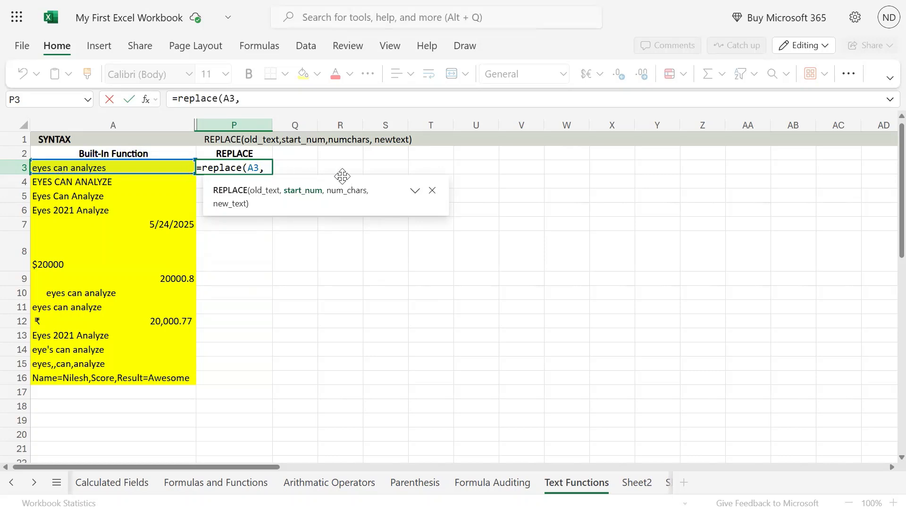
pyautogui.write('6,')
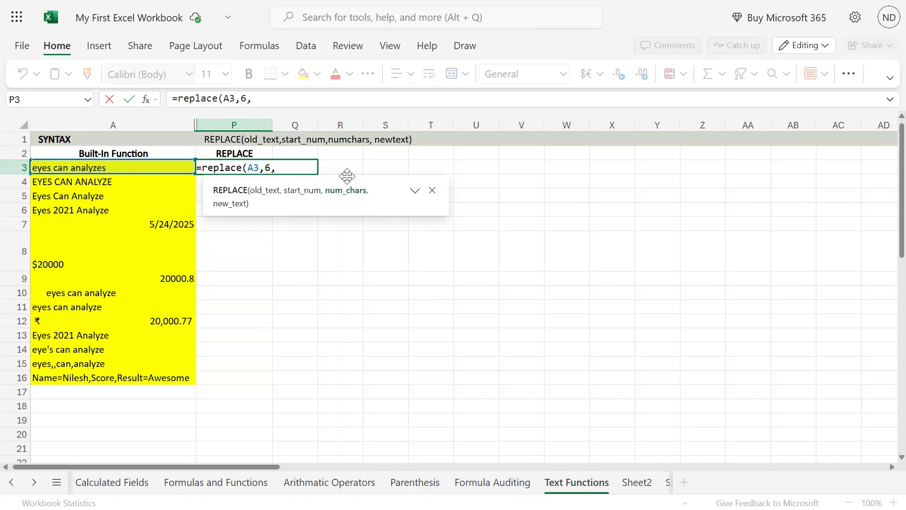
pyautogui.write('3,')
pyautogui.write('"does"')
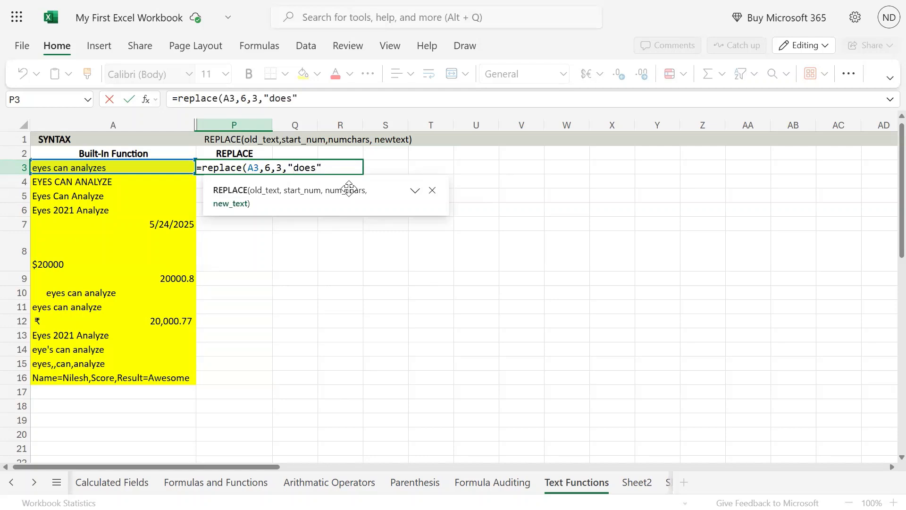
pyautogui.write(')')
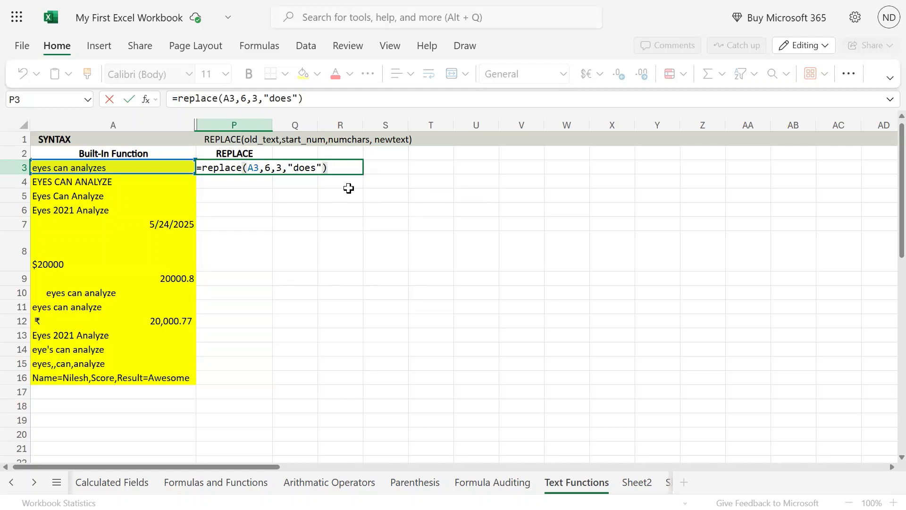
pyautogui.press('Return')
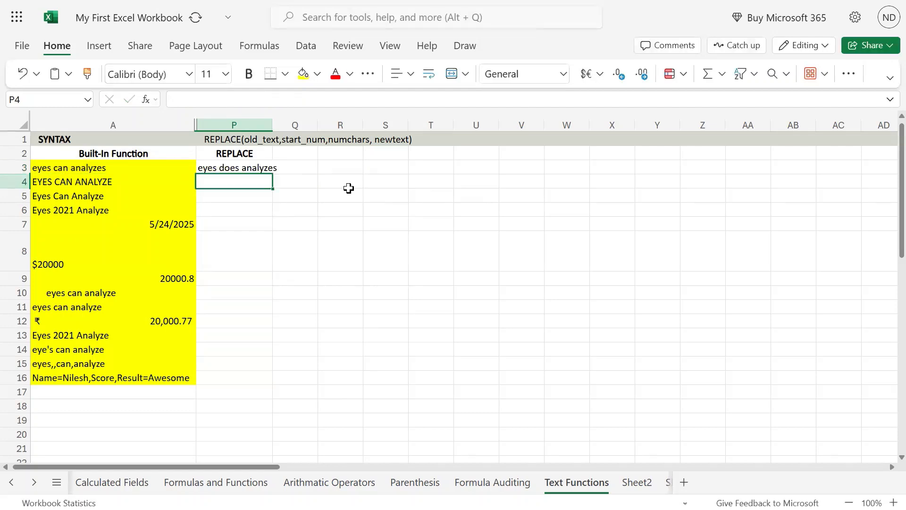
# - Change the number of characters to replace to 1 in the P3 formula, giving =REPLACE(A3,6,1,"does")
pyautogui.press('Up')
pyautogui.press('Left')
pyautogui.press('Right')
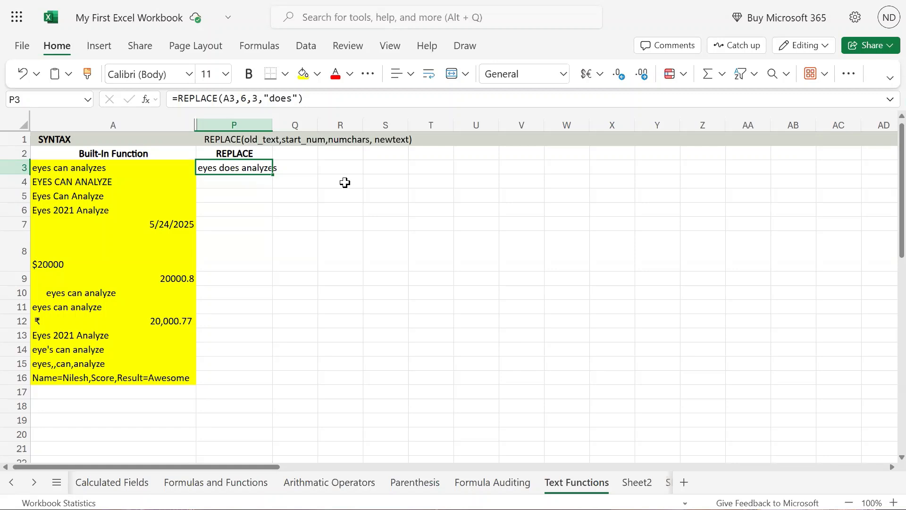
pyautogui.doubleClick(259, 165)
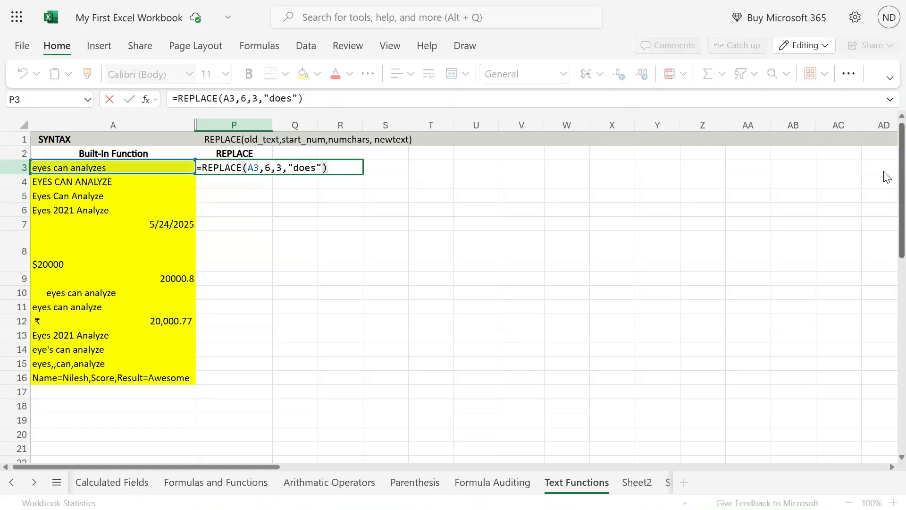
pyautogui.hotkey('shift', 'Left')
pyautogui.hotkey('shift', 'Left')
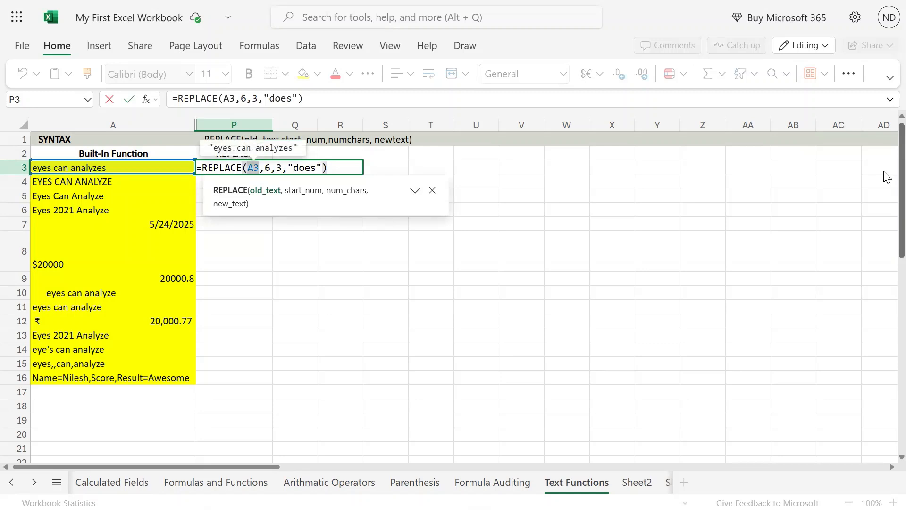
pyautogui.press('Right')
pyautogui.press('Right')
pyautogui.press('Right')
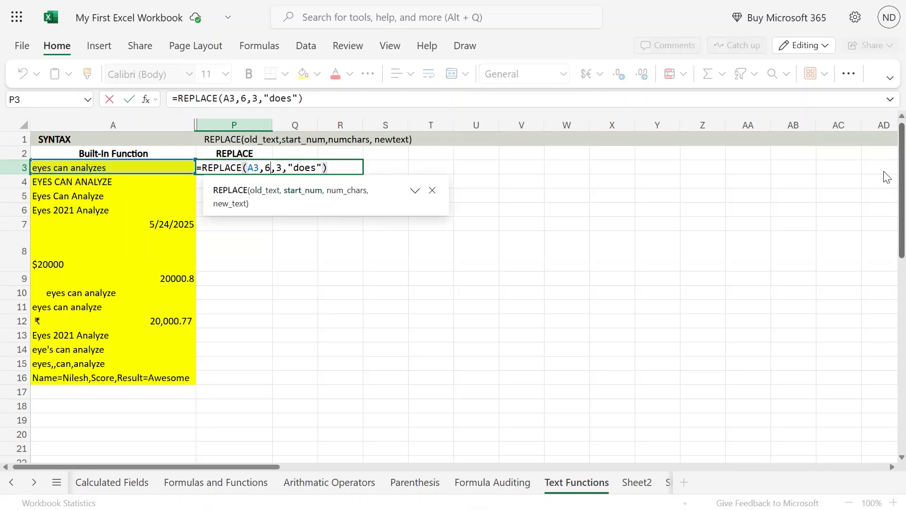
pyautogui.hotkey('shift', 'Left')
pyautogui.press('Right')
pyautogui.press('Right')
pyautogui.press('Delete')
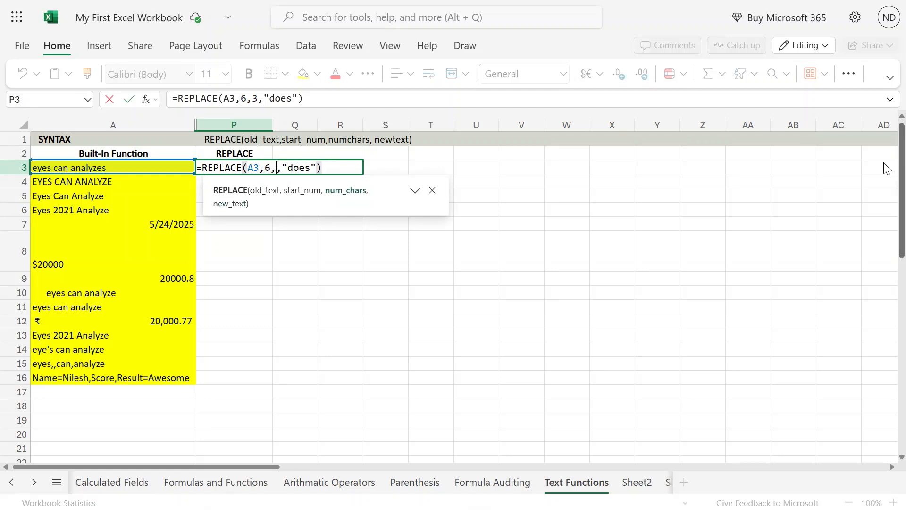
pyautogui.write('1')
pyautogui.press('Return')
# - Set the number of characters to replace to 3 in the P3 formula, giving =REPLACE(A3,6,3,"does")
pyautogui.press('Up')
pyautogui.press('F2')
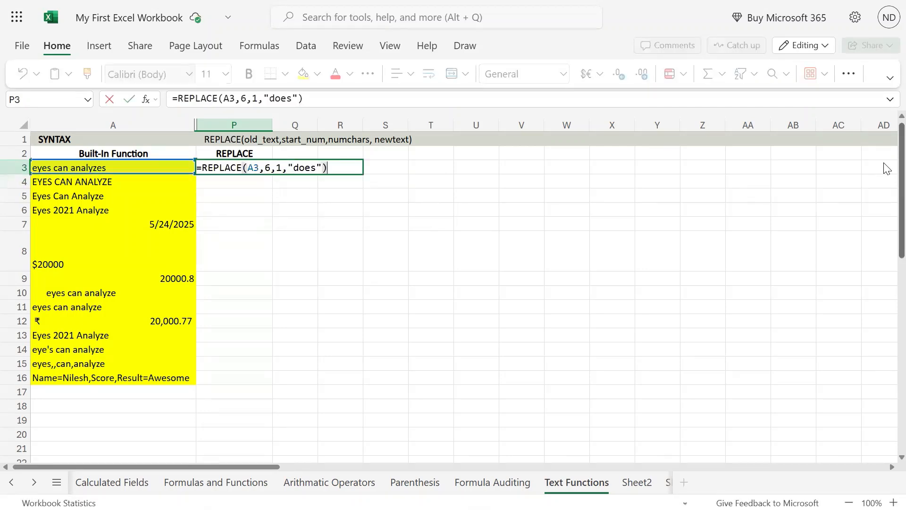
pyautogui.hotkey('ctrl', 'Return')
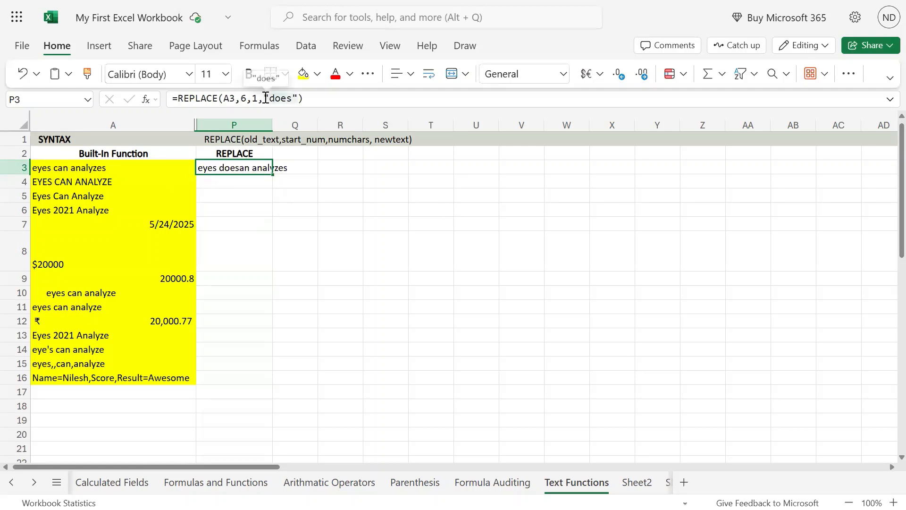
pyautogui.doubleClick(261, 171)
pyautogui.click(284, 169)
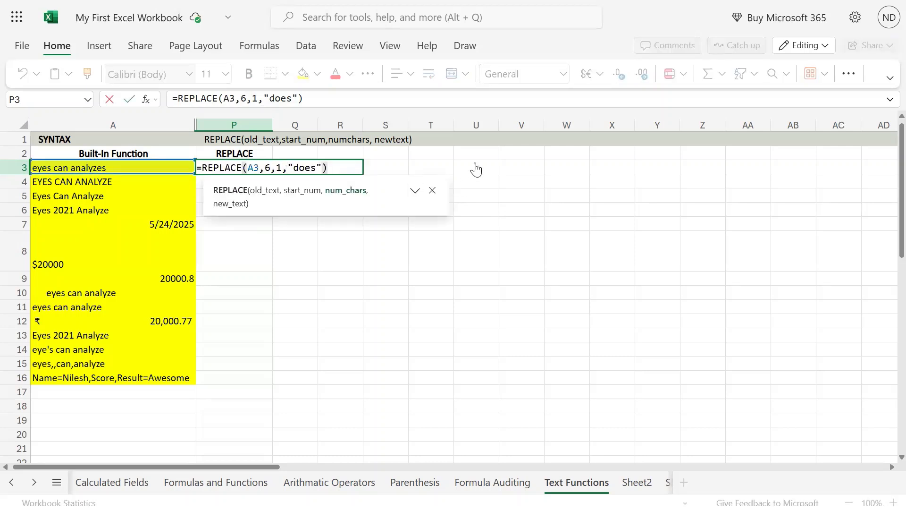
pyautogui.press('BackSpace')
pyautogui.write('3')
pyautogui.hotkey('ctrl', 'Return')
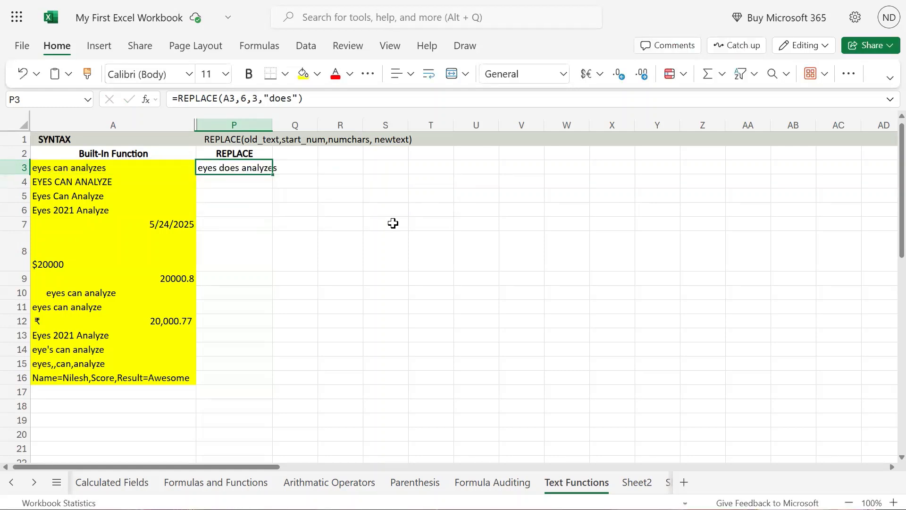
# - Change the replacement text in the P3 formula to "D", giving =REPLACE(A3,6,3,"D")
pyautogui.click(254, 178)
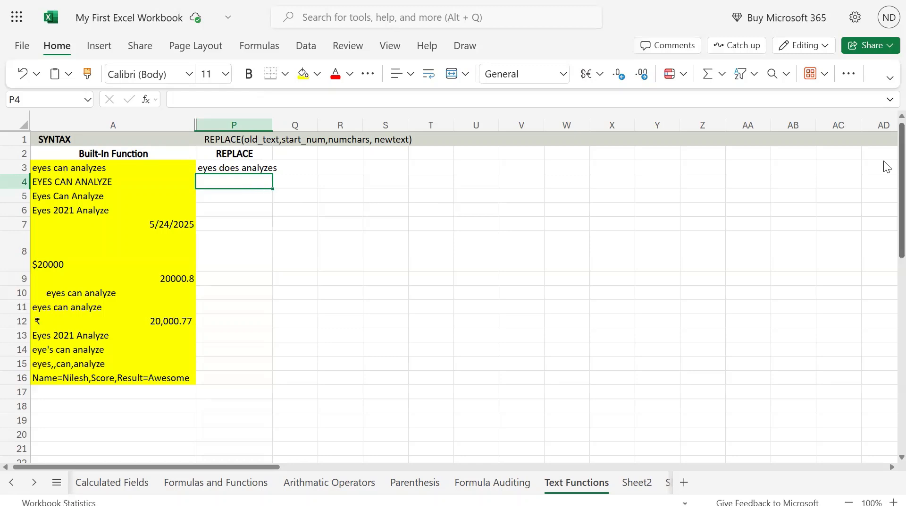
pyautogui.press('Up')
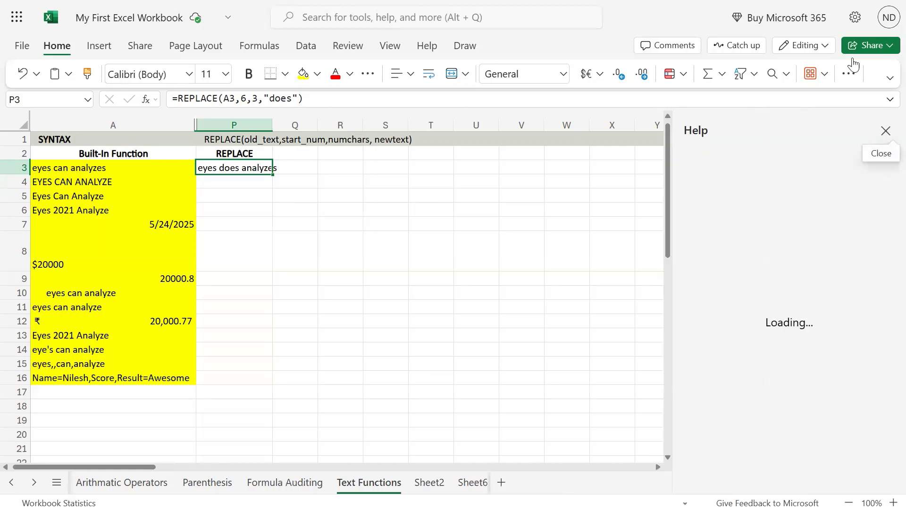
pyautogui.click(887, 138)
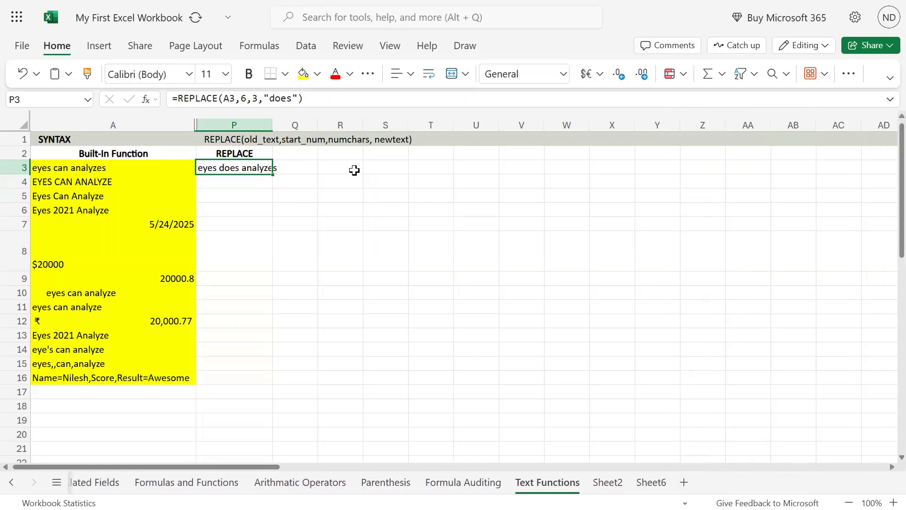
pyautogui.press('F2')
pyautogui.press('Left')
pyautogui.press('Left')
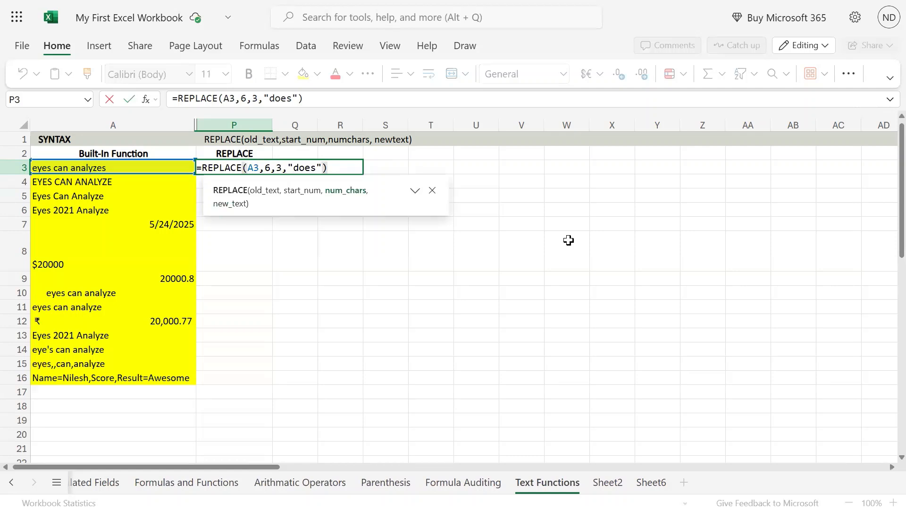
pyautogui.press('Right')
pyautogui.press('Right')
pyautogui.press('Right')
pyautogui.hotkey('shift', 'Right')
pyautogui.hotkey('shift', 'Right')
pyautogui.hotkey('shift', 'Right')
pyautogui.hotkey('shift', 'Right')
pyautogui.write('D')
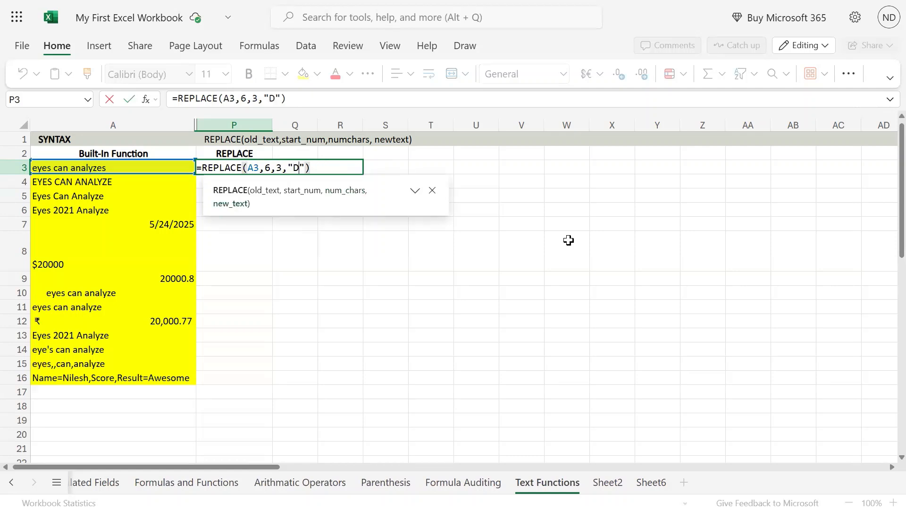
pyautogui.press('Return')
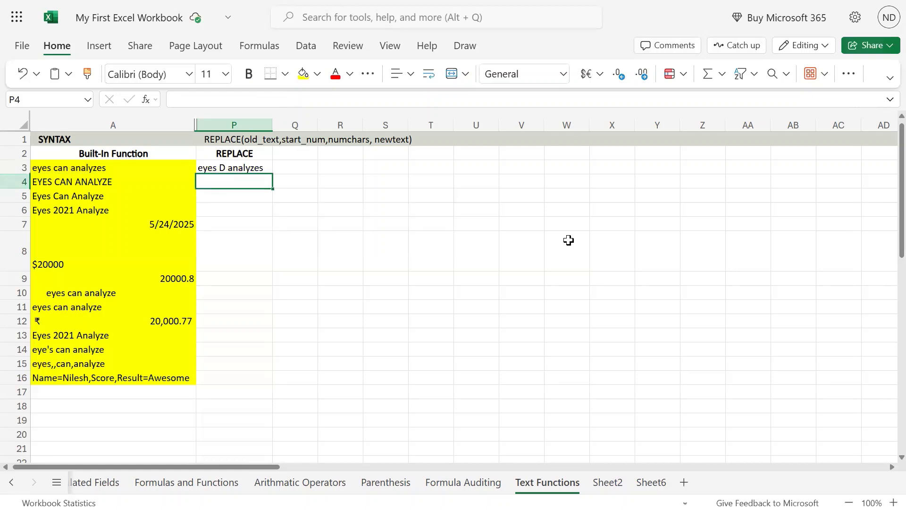
# - Set the replacement text in the P3 formula to "does", giving =REPLACE(A3,6,3,"does")
pyautogui.press('Up')
pyautogui.press('F2')
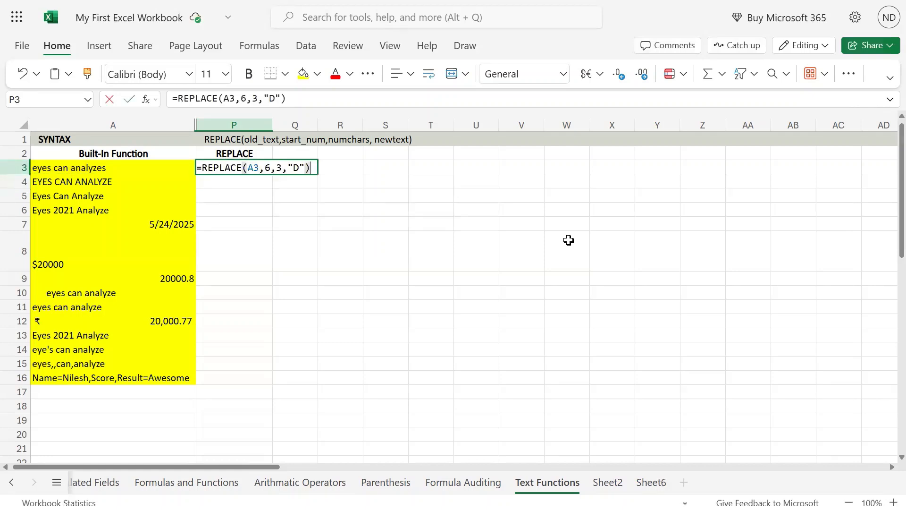
pyautogui.press('Left')
pyautogui.press('Left')
pyautogui.press('Left')
pyautogui.press('Left')
pyautogui.press('Left')
pyautogui.press('Right')
pyautogui.press('Right')
pyautogui.press('Right')
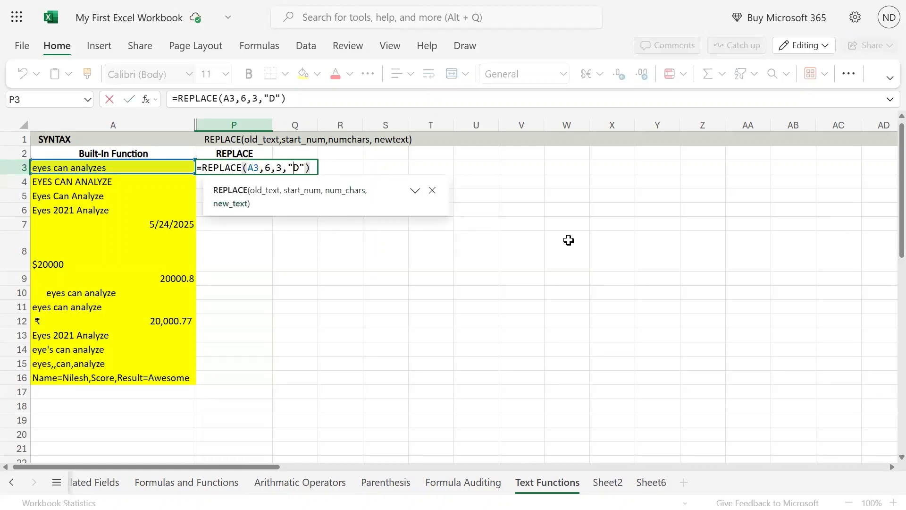
pyautogui.press('BackSpace')
pyautogui.write('does')
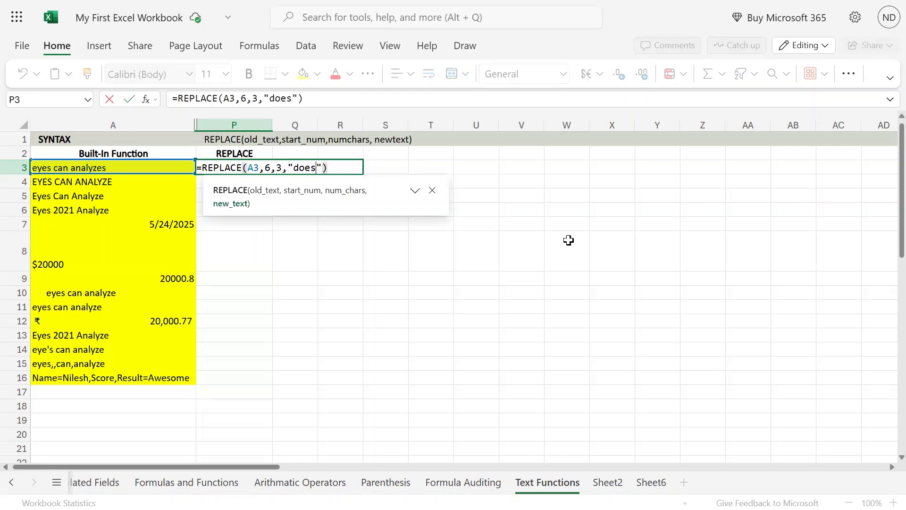
pyautogui.press('Return')
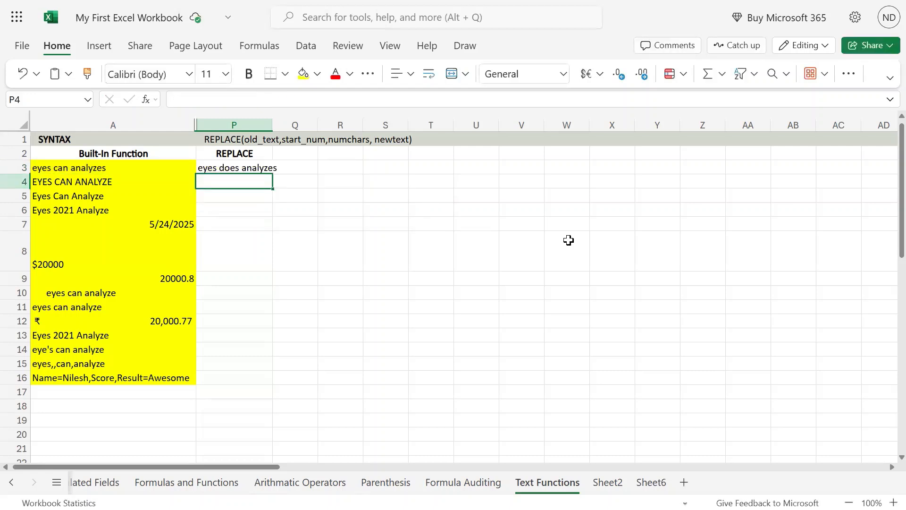
# - Examine the start position and number-of-characters arguments in the P3 REPLACE formula
pyautogui.press('Up')
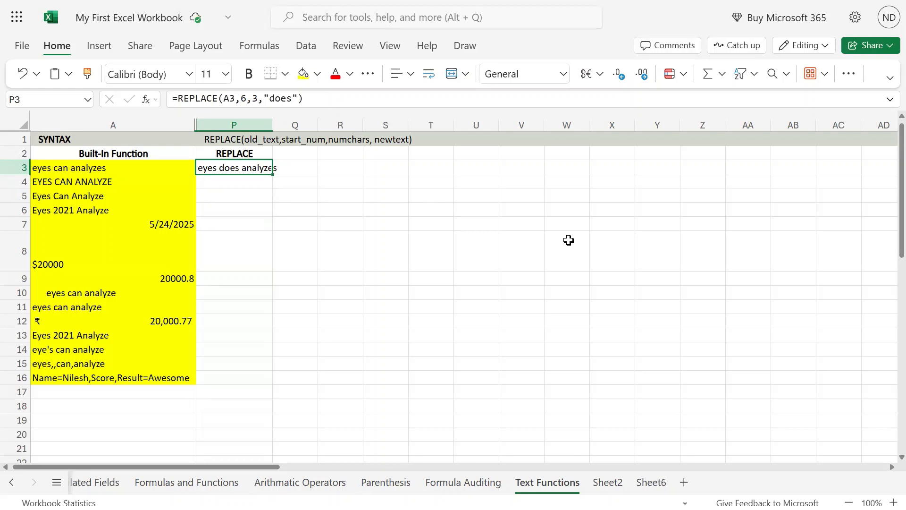
pyautogui.press('Down')
pyautogui.press('Up')
pyautogui.press('F2')
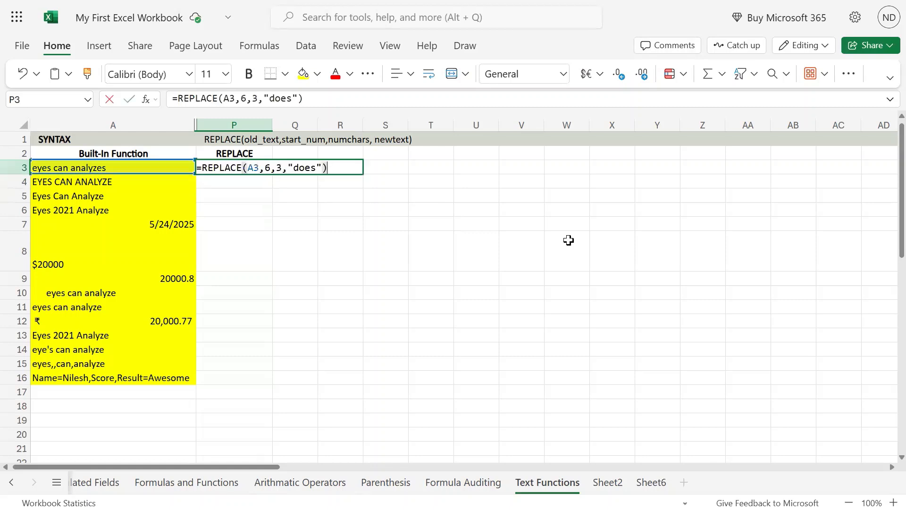
pyautogui.press('Left')
pyautogui.press('Left')
pyautogui.press('Left')
pyautogui.press('Left')
pyautogui.press('Left')
pyautogui.press('Left')
pyautogui.press('Left')
pyautogui.press('Left')
pyautogui.press('Right')
pyautogui.press('Right')
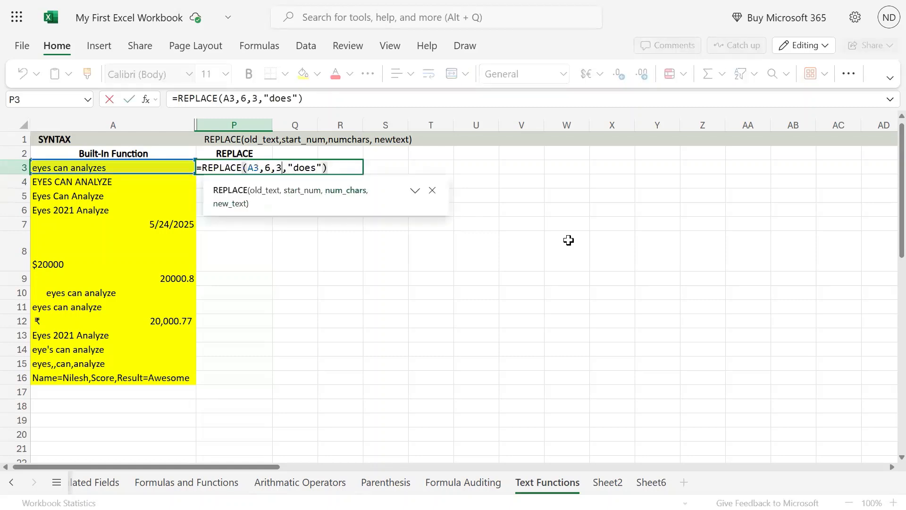
pyautogui.hotkey('shift', 'Left')
pyautogui.hotkey('shift', 'Left')
pyautogui.hotkey('shift', 'Left')
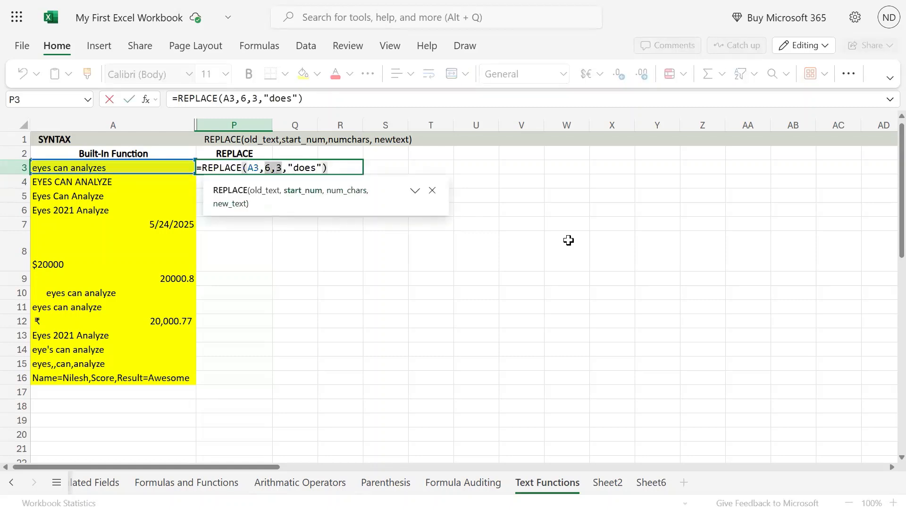
pyautogui.press('Return')
pyautogui.press('Up')
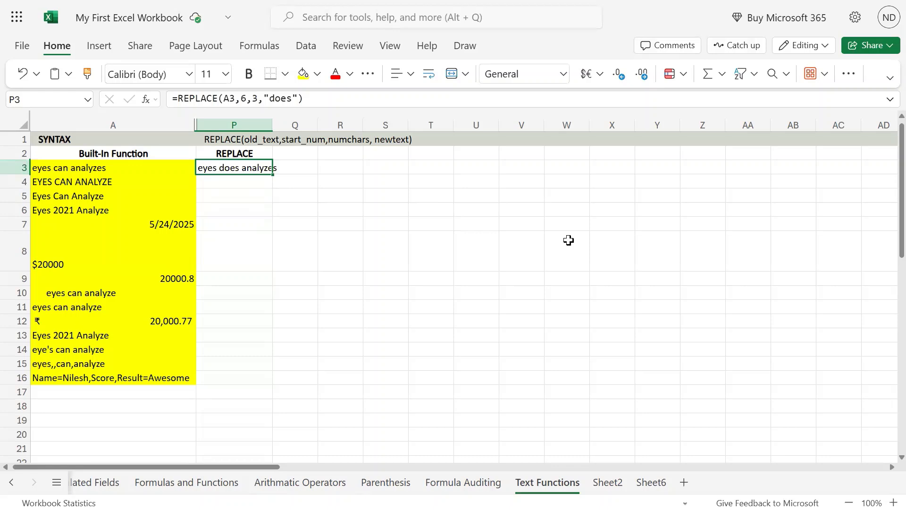
# - Copy the REPLACE formula from P3 to P4 so it refers to the text in A4
pyautogui.press('F2')
pyautogui.press('Escape')
pyautogui.hotkey('ctrl', 'c')
pyautogui.press('Down')
pyautogui.hotkey('ctrl', 'v')
pyautogui.press('Left')
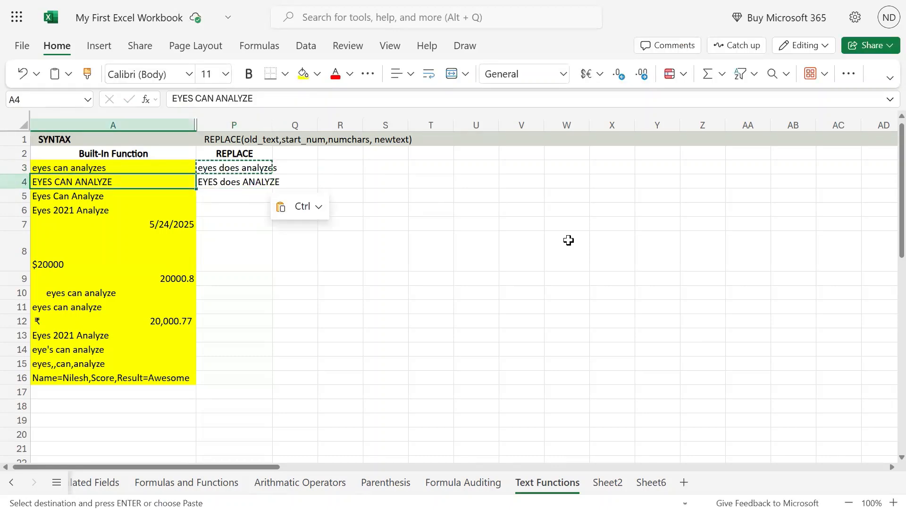
pyautogui.press('Right')
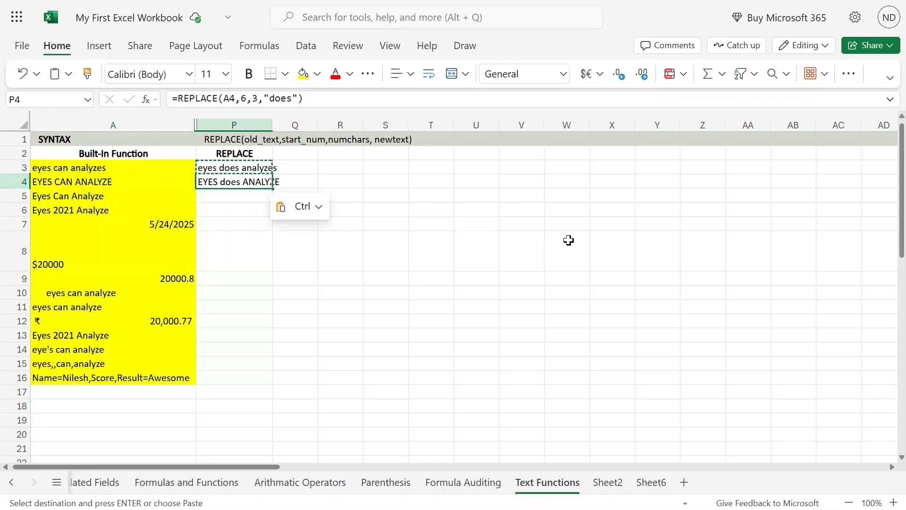
# - Make the start position negative in the P4 formula, giving =REPLACE(A4,-6,3,"does")
pyautogui.press('F2')
pyautogui.press('Left')
pyautogui.press('Left')
pyautogui.press('Left')
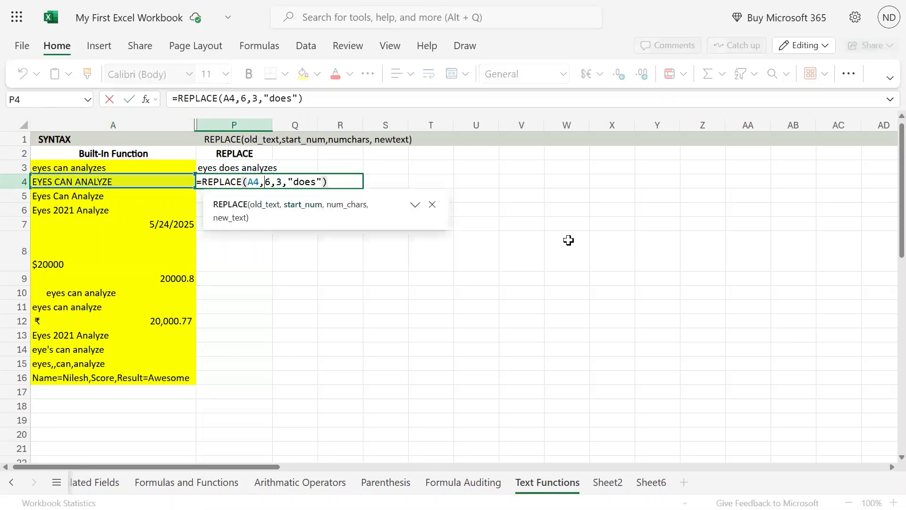
pyautogui.write('-')
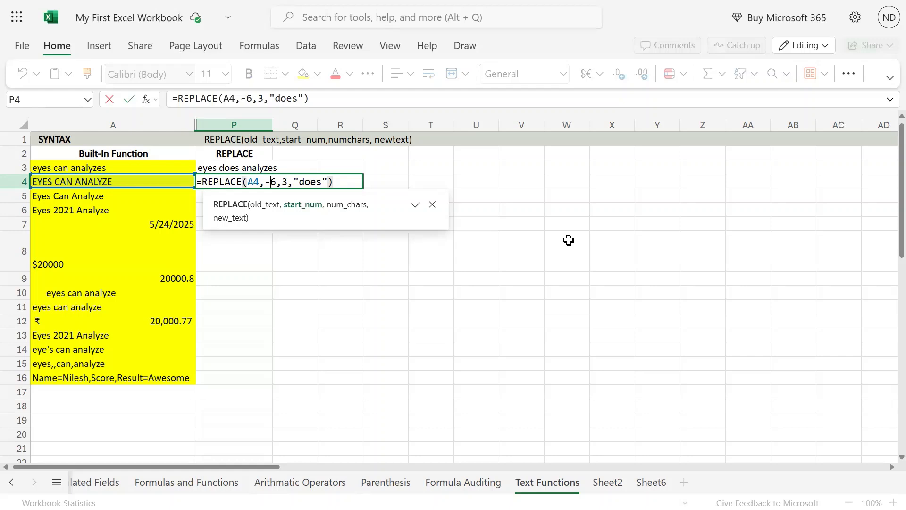
pyautogui.press('Return')
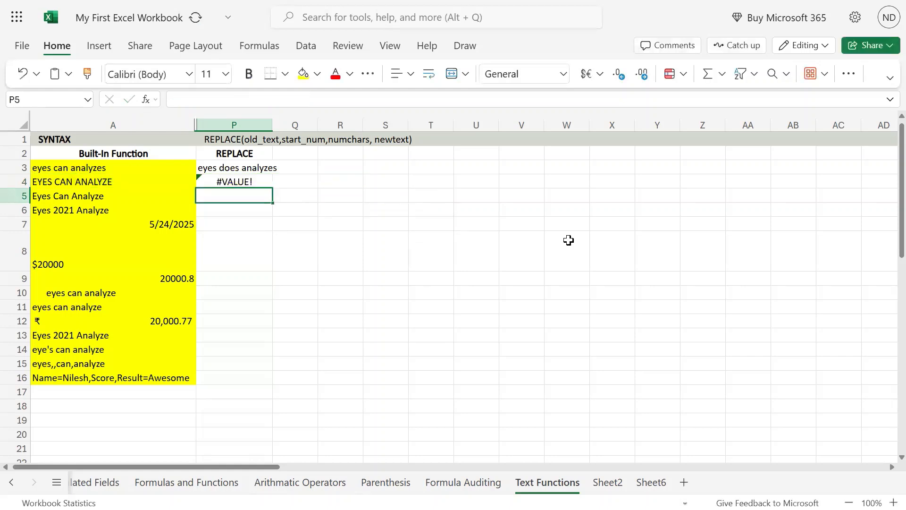
# - Copy the P4 formula to P5 and change it to use a negative character count, giving =REPLACE(A5,6,-3,"does")
pyautogui.press('Up')
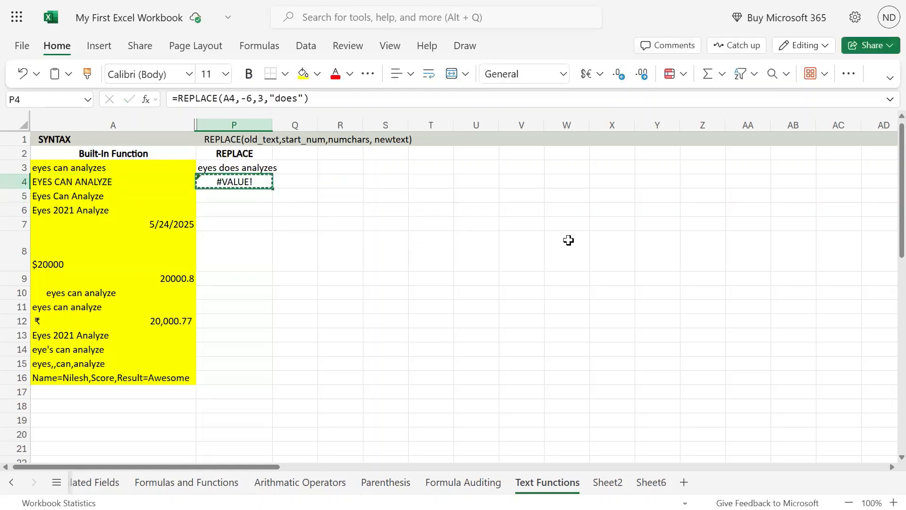
pyautogui.press('Down')
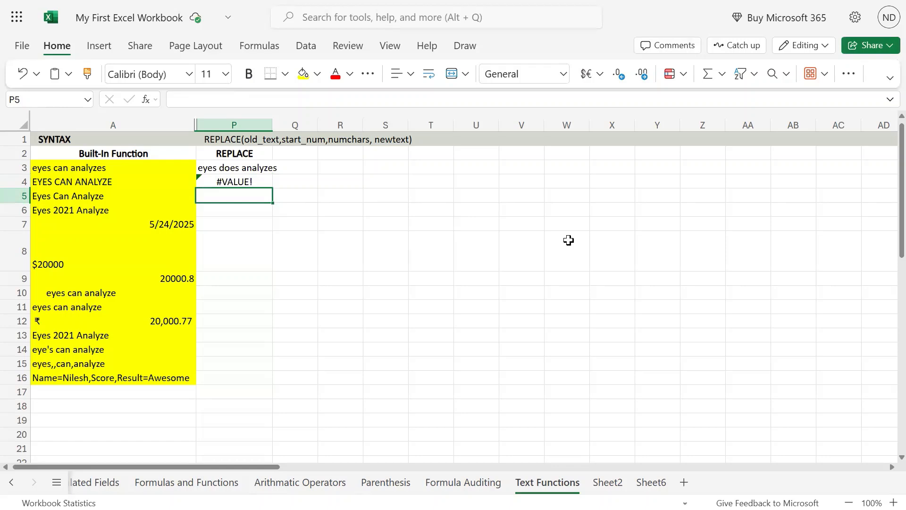
pyautogui.hotkey('ctrl', 'v')
pyautogui.press('F2')
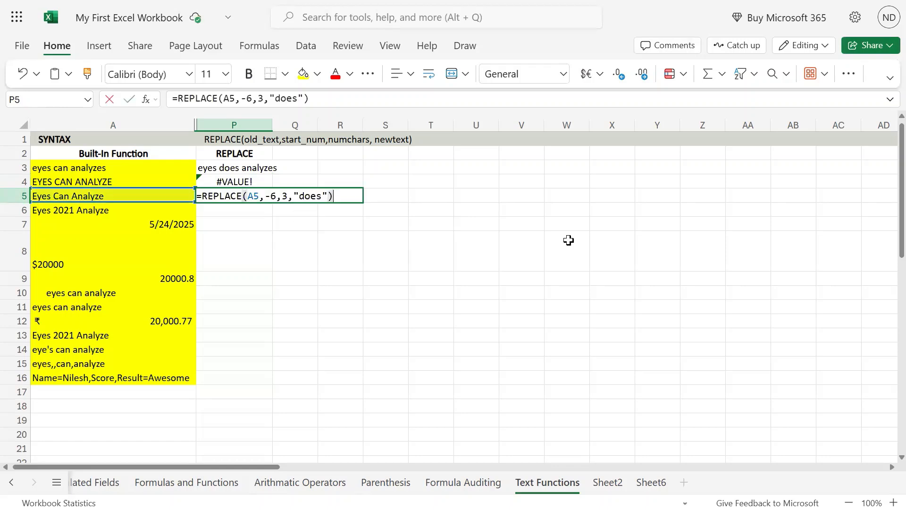
pyautogui.press('Left')
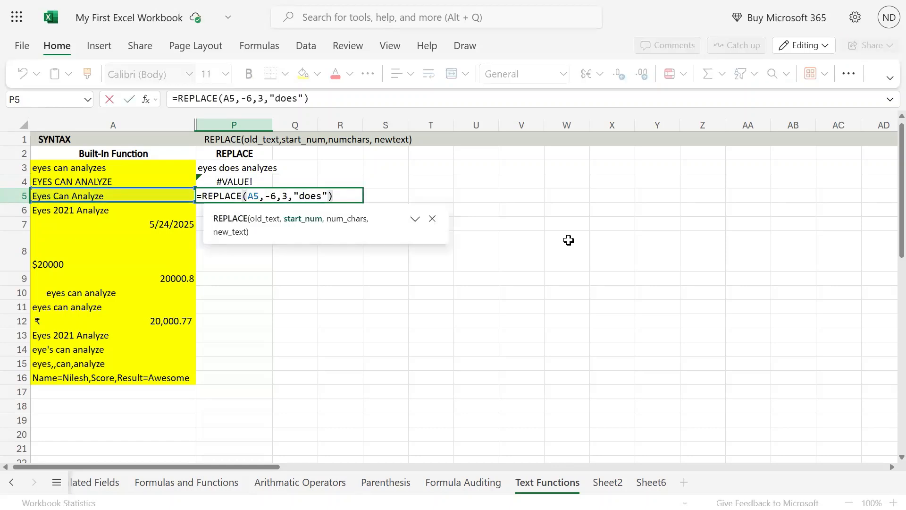
pyautogui.press('BackSpace')
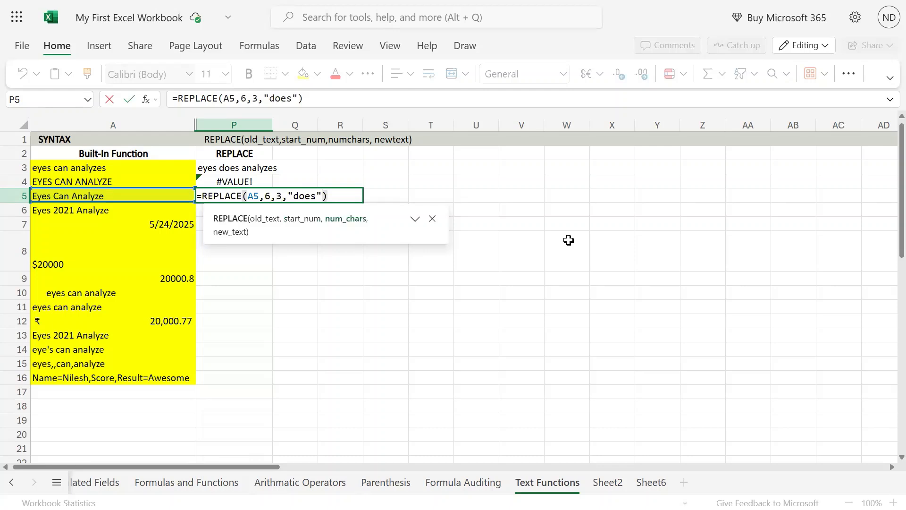
pyautogui.write('-')
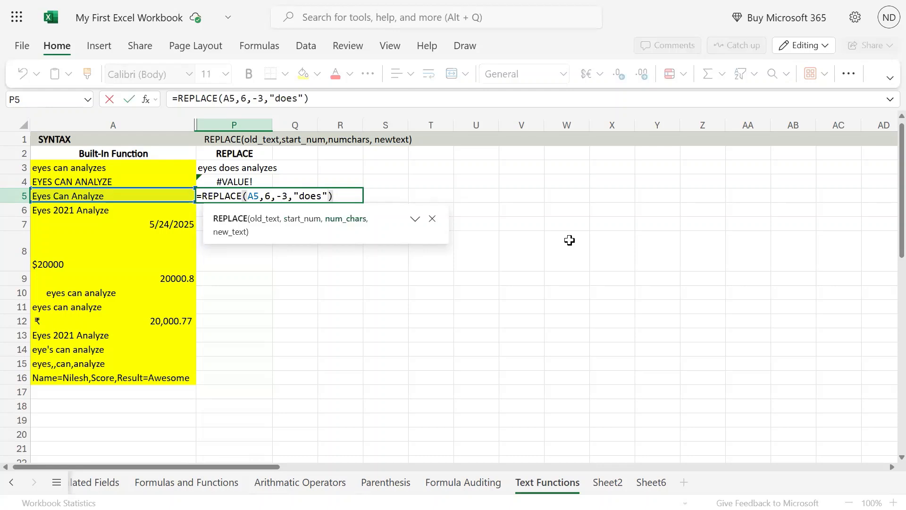
pyautogui.press('Return')
pyautogui.press('Up')
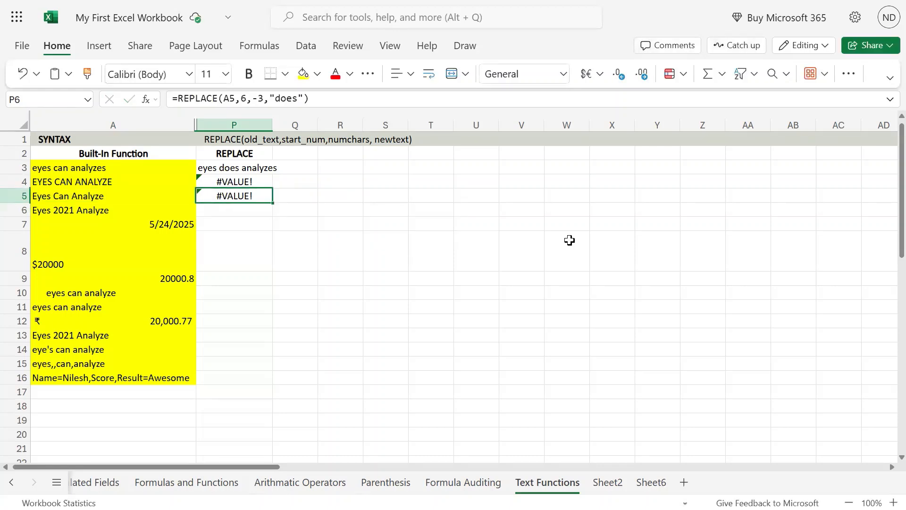
# - Compare the formulas in P4 and P5 to examine how negative arguments affect REPLACE
pyautogui.press('Up')
pyautogui.press('Down')
pyautogui.press('Up')
pyautogui.press('Down')
pyautogui.press('Up')
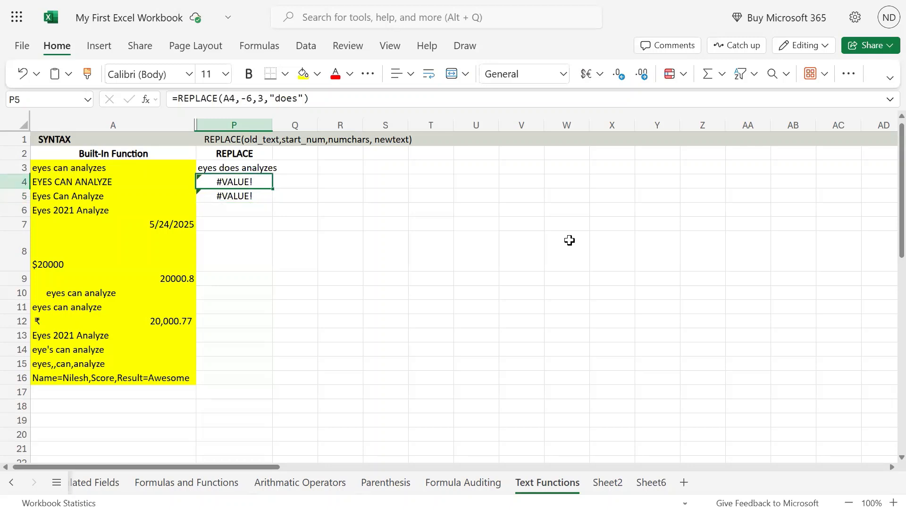
pyautogui.press('Down')
pyautogui.press('Up')
pyautogui.press('Down')
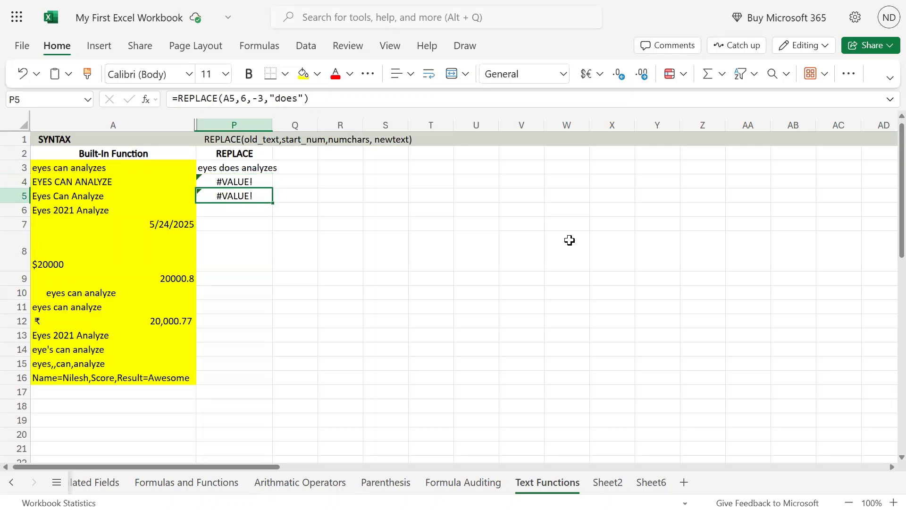
pyautogui.press('Left')
pyautogui.press('Up')
pyautogui.press('Right')
pyautogui.press('Down')
pyautogui.press('Down')
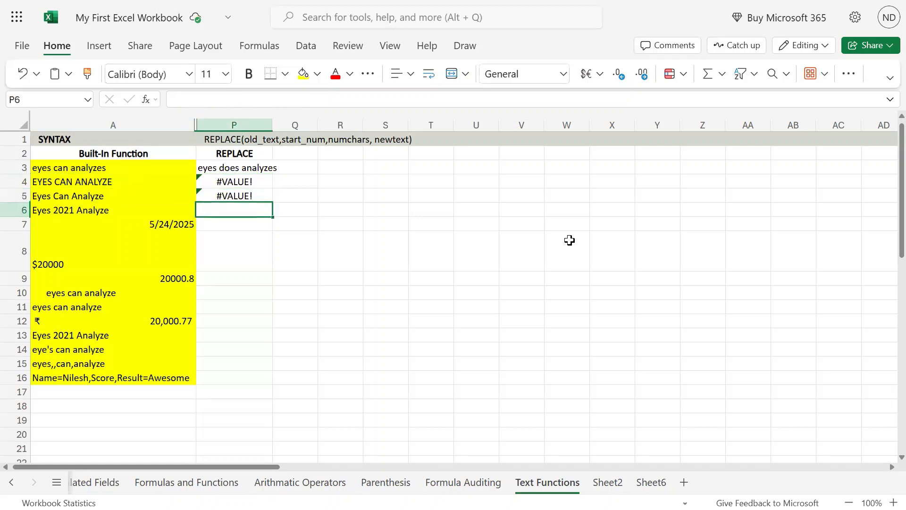
pyautogui.press('Up')
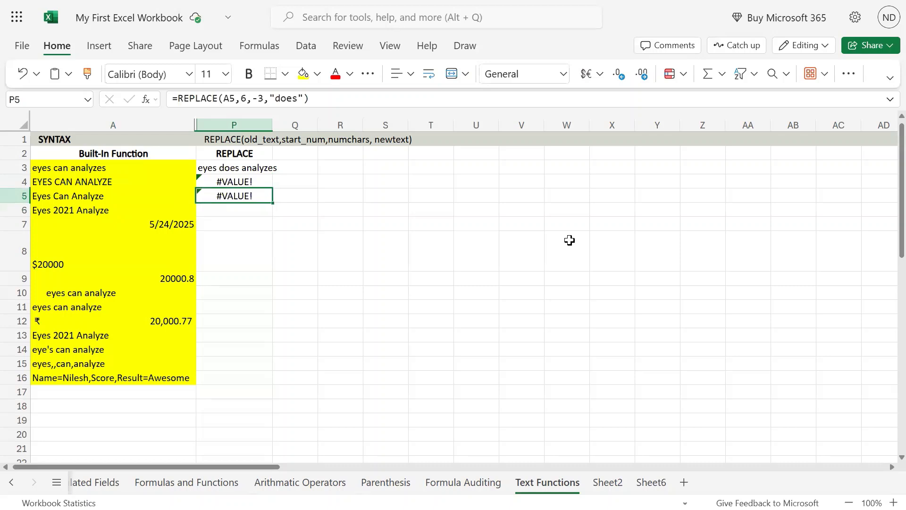
# - Copy the REPLACE formula from P5 to P6 so it refers to the text in A6
pyautogui.hotkey('ctrl', 'c')
pyautogui.press('Down')
pyautogui.hotkey('ctrl', 'v')
# - Replace the numeric start position in the P6 formula with the word six, giving =REPLACE(A6,six,-3,"does")
pyautogui.press('F2')
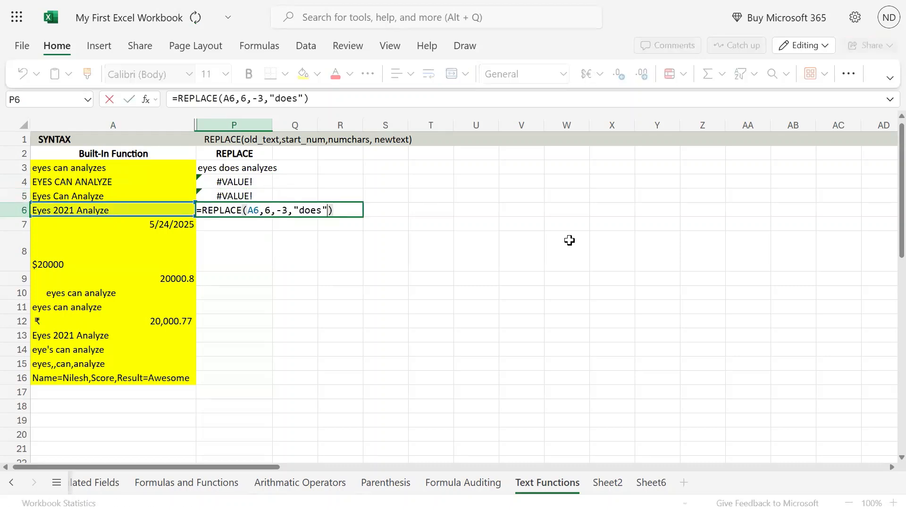
pyautogui.press('Left')
pyautogui.press('Left')
pyautogui.press('Left')
pyautogui.press('Left')
pyautogui.press('Left')
pyautogui.press('Left')
pyautogui.press('Left')
pyautogui.press('Left')
pyautogui.press('Left')
pyautogui.press('Left')
pyautogui.press('Left')
pyautogui.hotkey('ctrl', 'shift', 'Left')
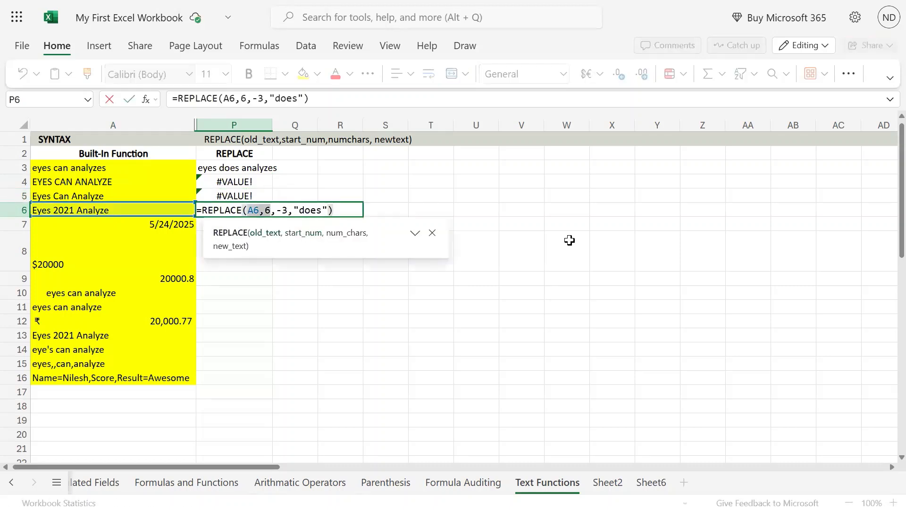
pyautogui.press('Right')
pyautogui.hotkey('shift', 'Left')
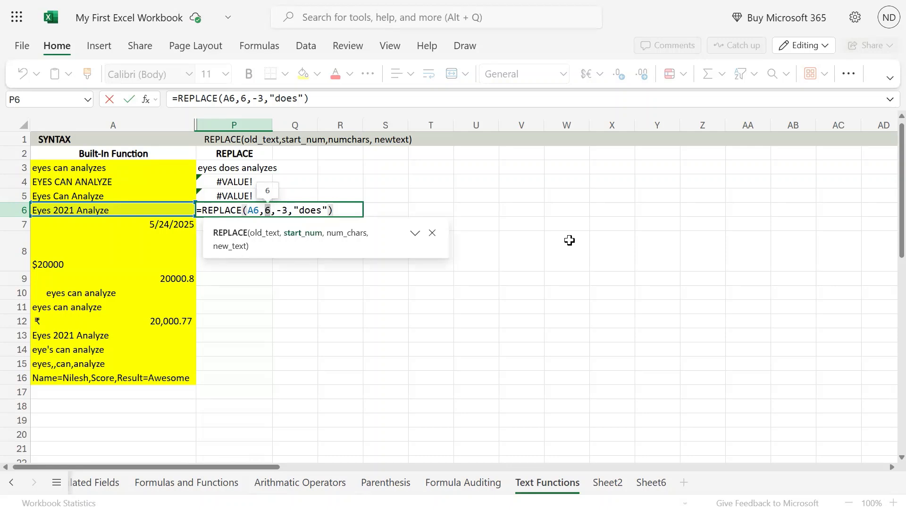
pyautogui.write('six')
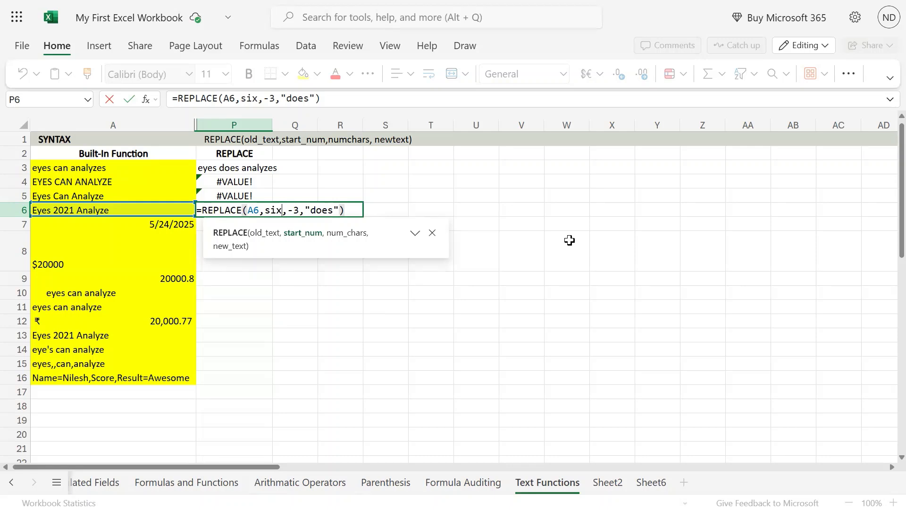
pyautogui.press('Return')
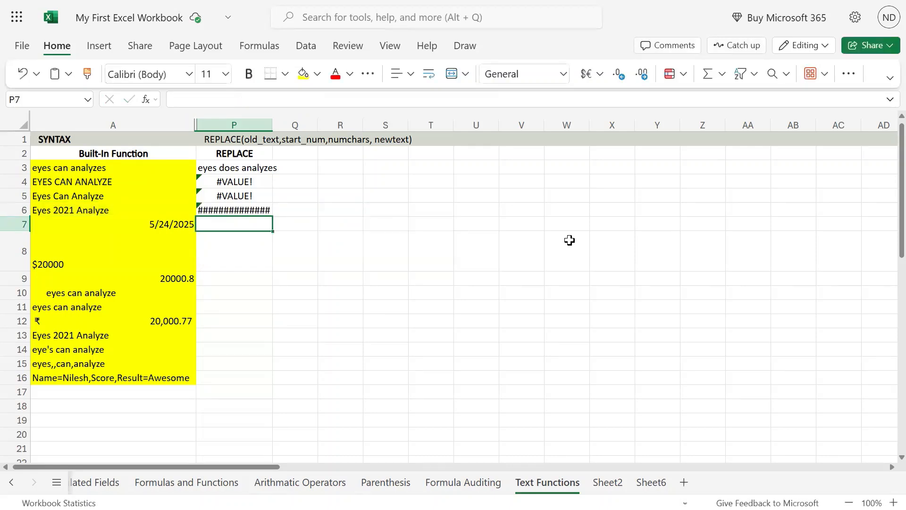
# - Examine how the start position written as a word evaluates in the P6 formula
pyautogui.press('Up')
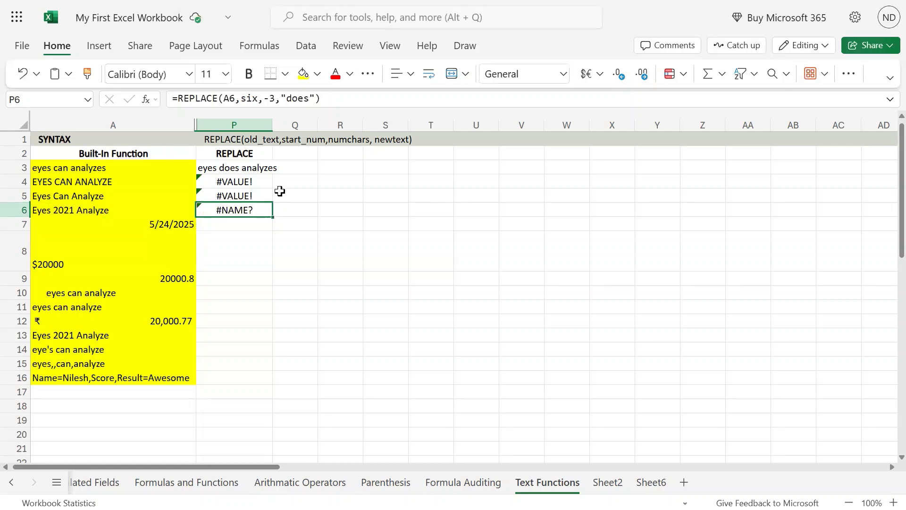
pyautogui.press('F2')
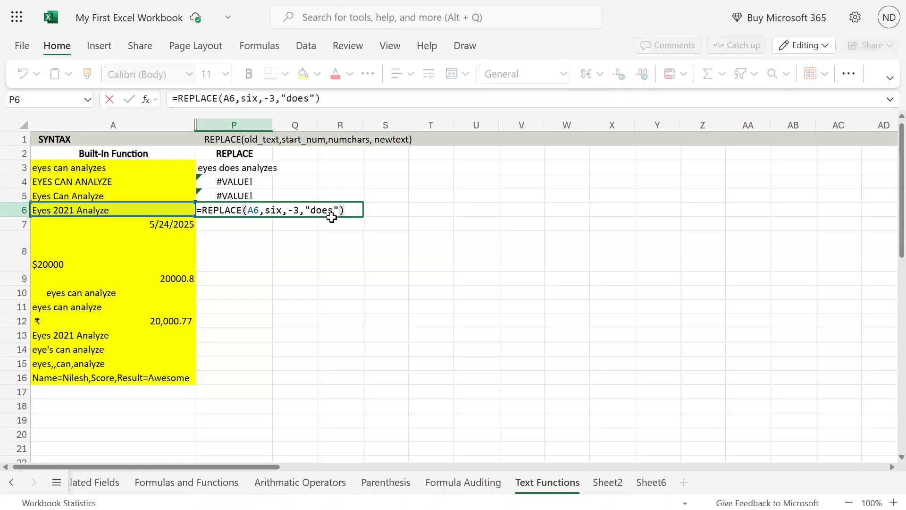
pyautogui.hotkey('shift', 'Left')
pyautogui.hotkey('shift', 'Left')
pyautogui.hotkey('shift', 'Left')
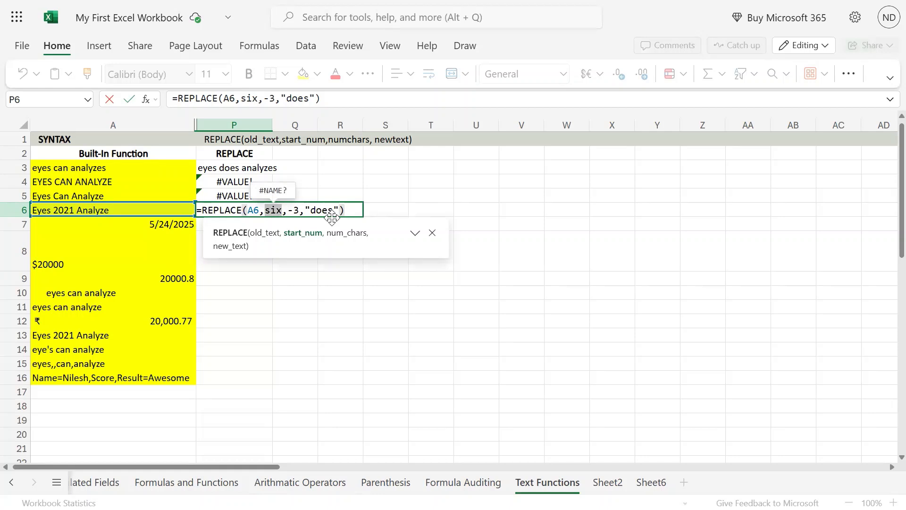
pyautogui.press('Return')
pyautogui.press('Up')
# - Set the start position in the P6 formula to the number 6, giving =REPLACE(A6,6,-3,"does")
pyautogui.hotkey('ctrl', 'c')
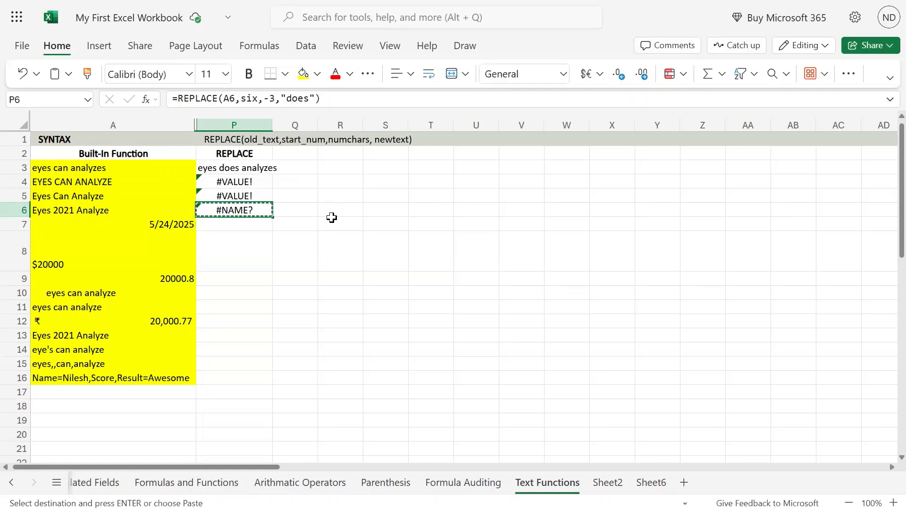
pyautogui.press('F2')
pyautogui.press('Left')
pyautogui.press('Left')
pyautogui.press('Left')
pyautogui.press('Left')
pyautogui.press('Left')
pyautogui.press('Left')
pyautogui.press('Left')
pyautogui.press('Left')
pyautogui.press('Left')
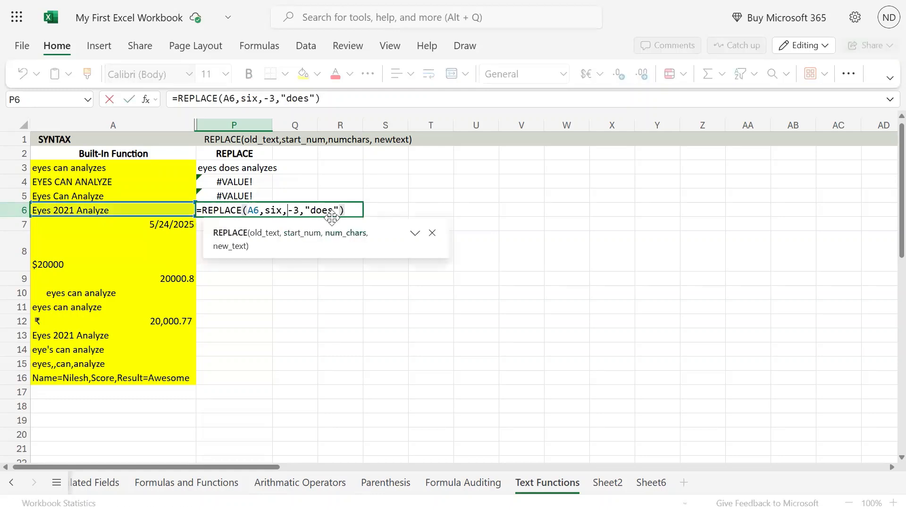
pyautogui.press('BackSpace')
pyautogui.press('BackSpace')
pyautogui.press('BackSpace')
pyautogui.write('6')
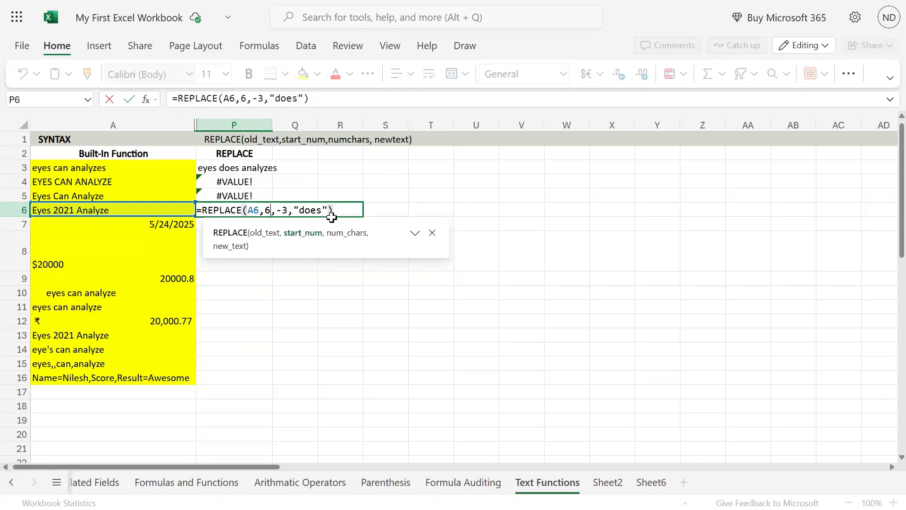
pyautogui.press('Return')
# - Replace the character count in the P6 formula with the word three, giving =REPLACE(A6,6,three,"does")
pyautogui.press('Up')
pyautogui.press('F2')
pyautogui.press('Left')
pyautogui.press('Left')
pyautogui.press('Left')
pyautogui.press('BackSpace')
pyautogui.press('BackSpace')
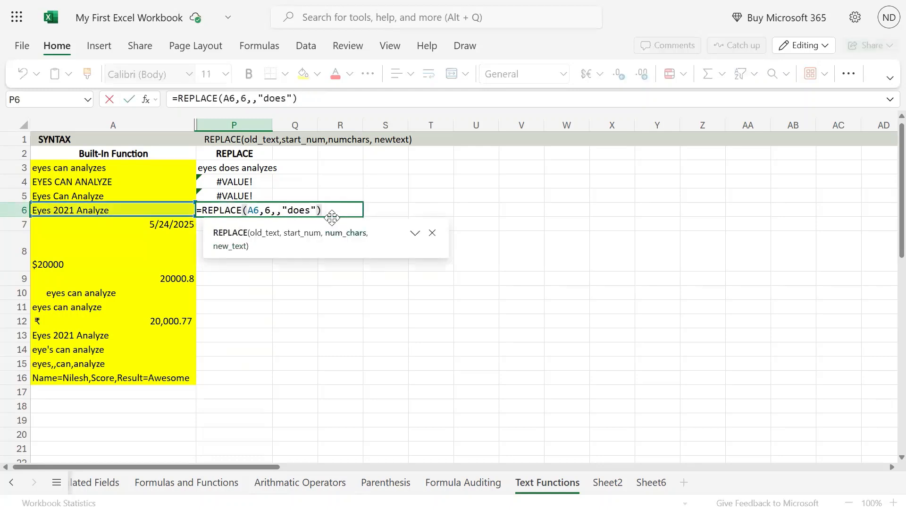
pyautogui.write('three')
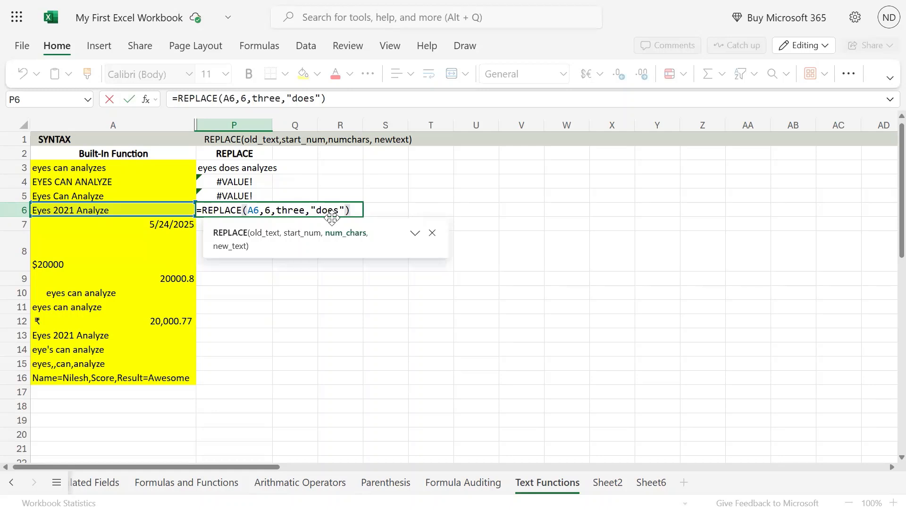
pyautogui.press('Return')
# - Examine the character count written as a word in the P6 formula, leaving the formula as it is
pyautogui.press('Up')
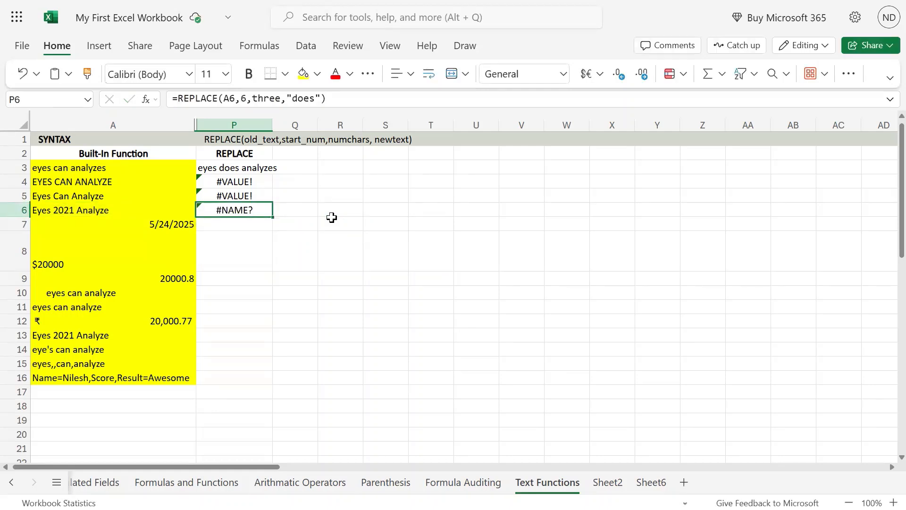
pyautogui.press('F2')
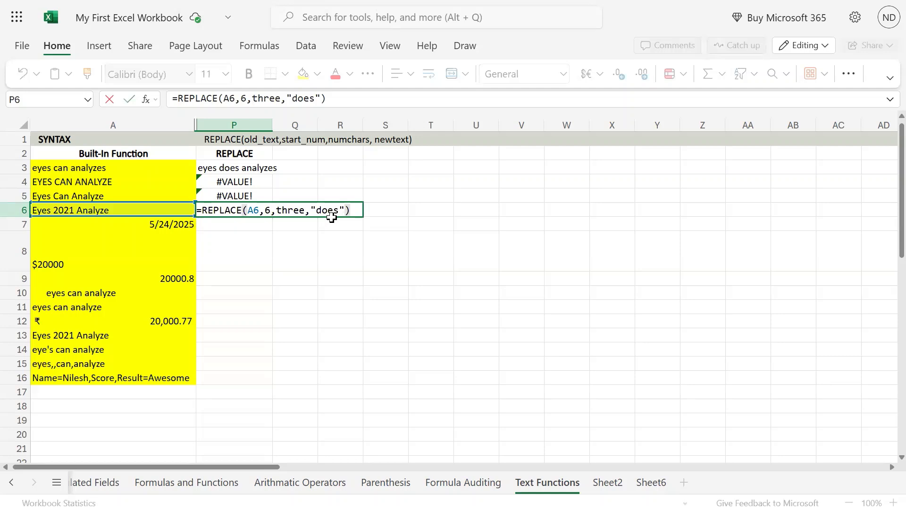
pyautogui.press('Left')
pyautogui.press('Left')
pyautogui.press('Left')
pyautogui.press('Left')
pyautogui.press('Left')
pyautogui.press('Left')
pyautogui.press('Left')
pyautogui.press('Left')
pyautogui.press('Left')
pyautogui.press('Left')
pyautogui.press('Left')
pyautogui.press('Left')
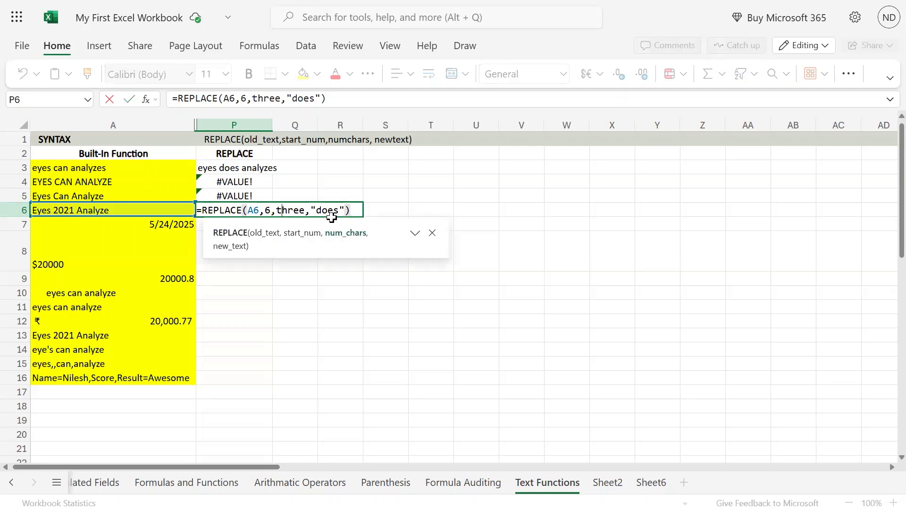
pyautogui.press('Return')
pyautogui.press('Up')
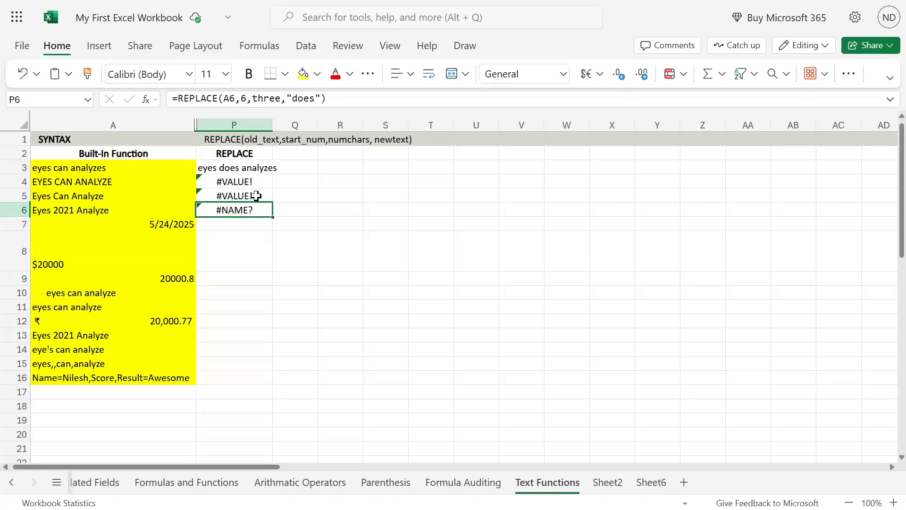
# - Review the old_text, start_num, numchars and newtext arguments in the REPLACE syntax in P1
pyautogui.doubleClick(243, 139)
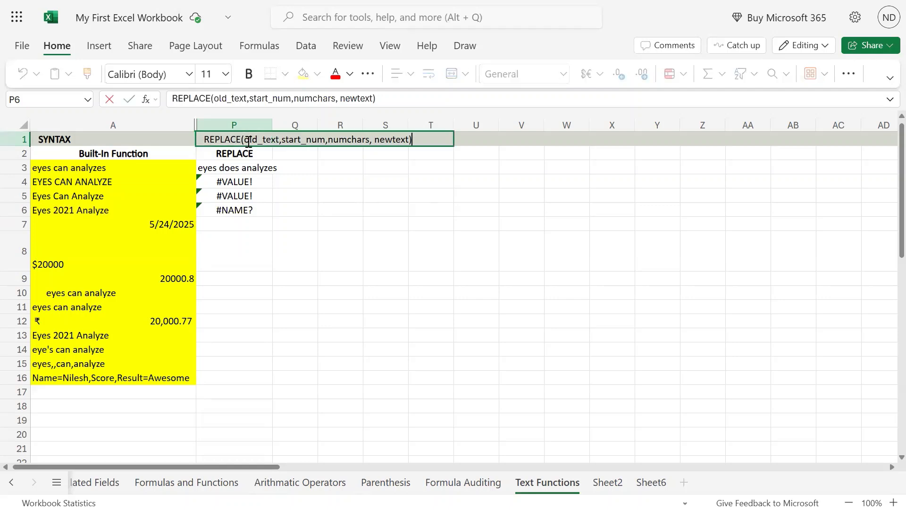
pyautogui.moveTo(244, 138); pyautogui.dragTo(323, 137)
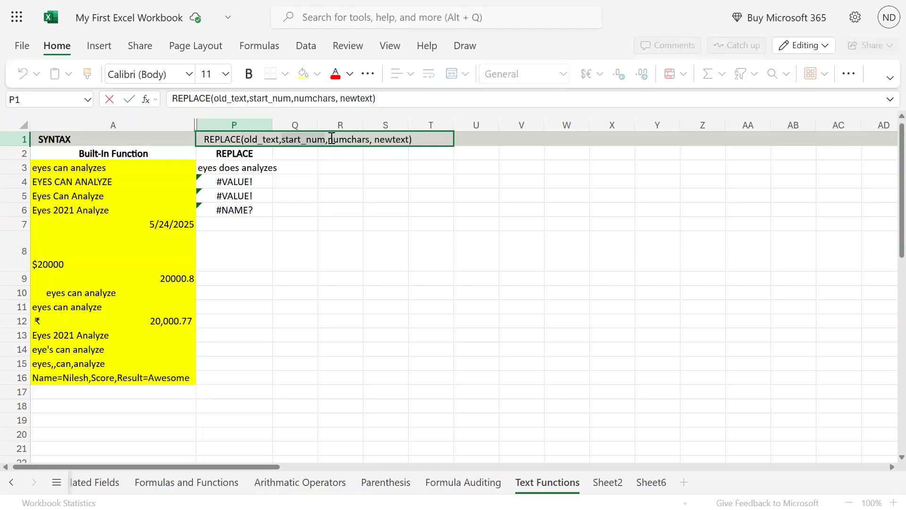
pyautogui.doubleClick(339, 139)
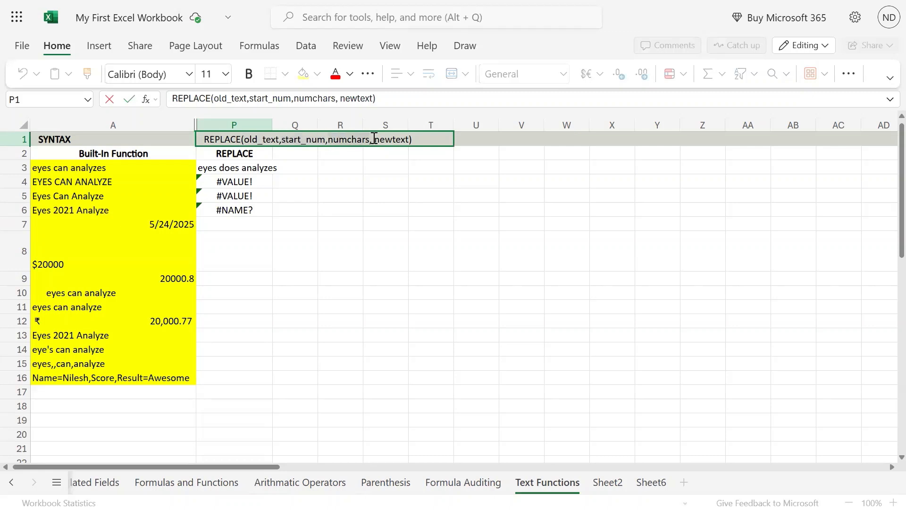
pyautogui.moveTo(375, 139); pyautogui.dragTo(411, 139)
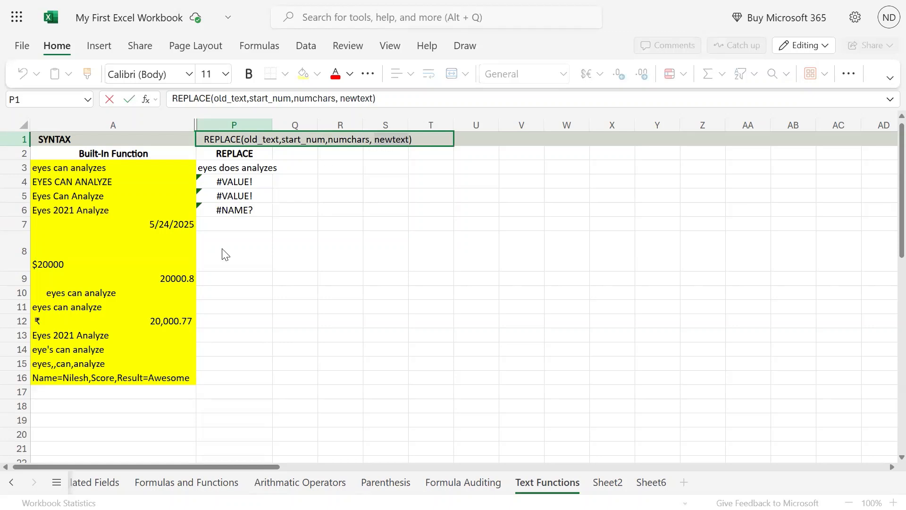
pyautogui.press('Return')
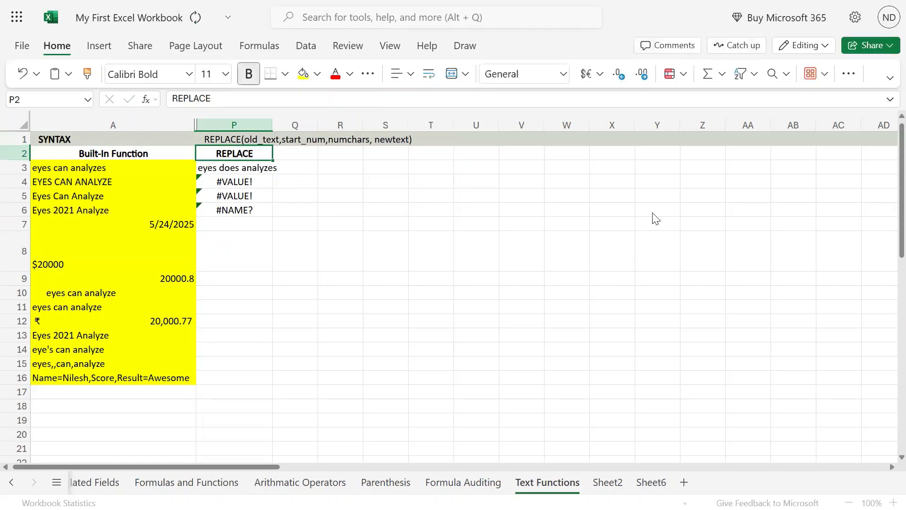
pyautogui.moveTo(452, 2)
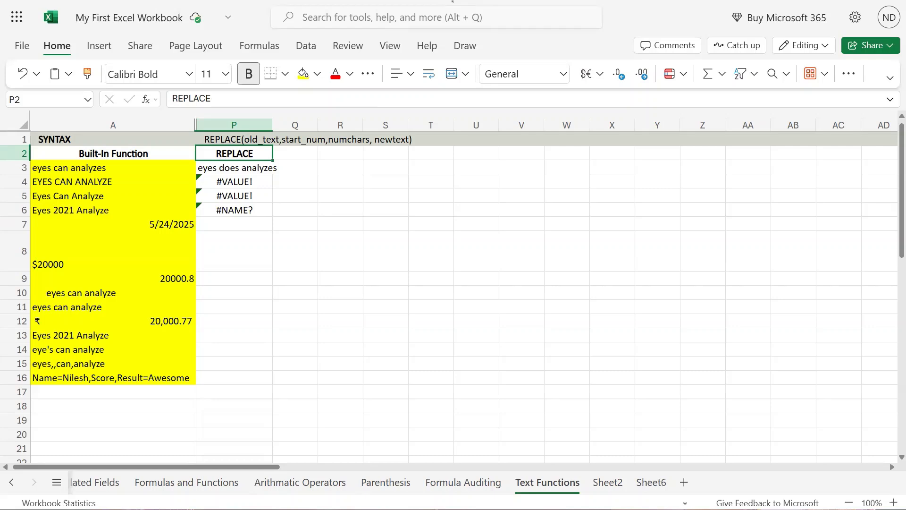
pyautogui.click(258, 139)
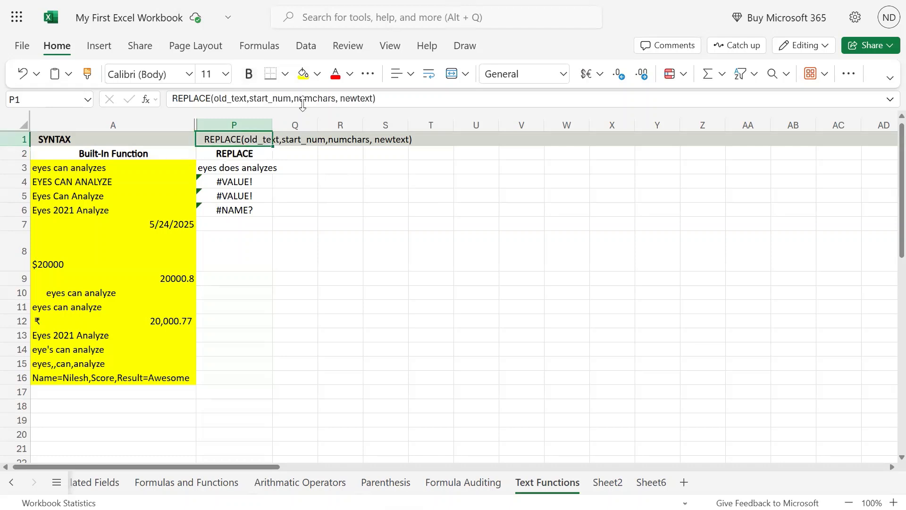